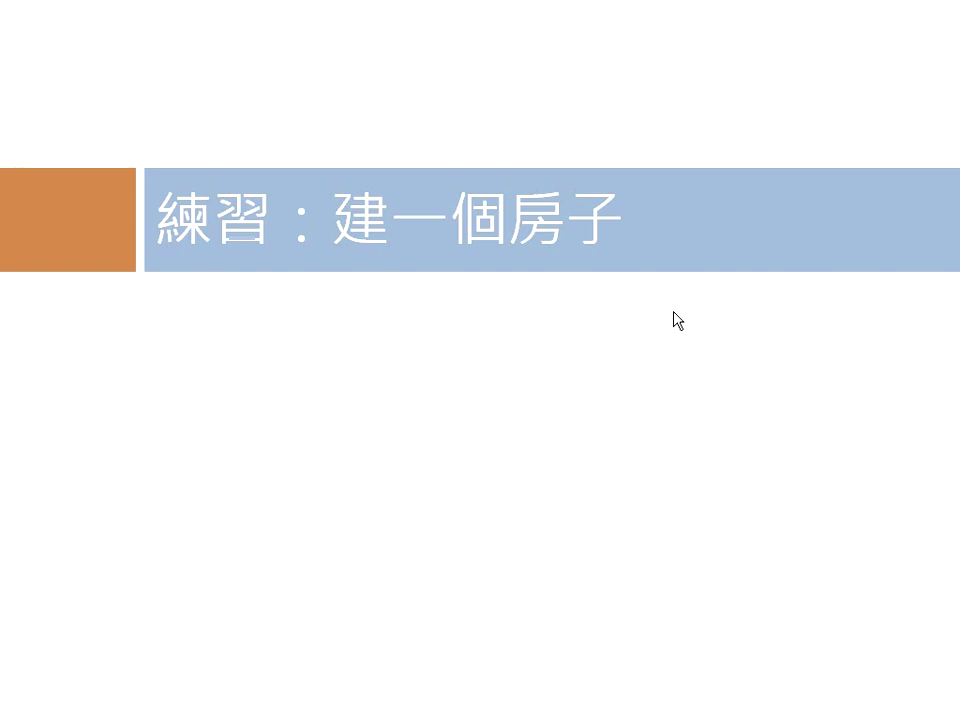
Step: Advance past the title and split-view slides to the '複製立方體' duplicating-cube slide
left_click(676, 320)
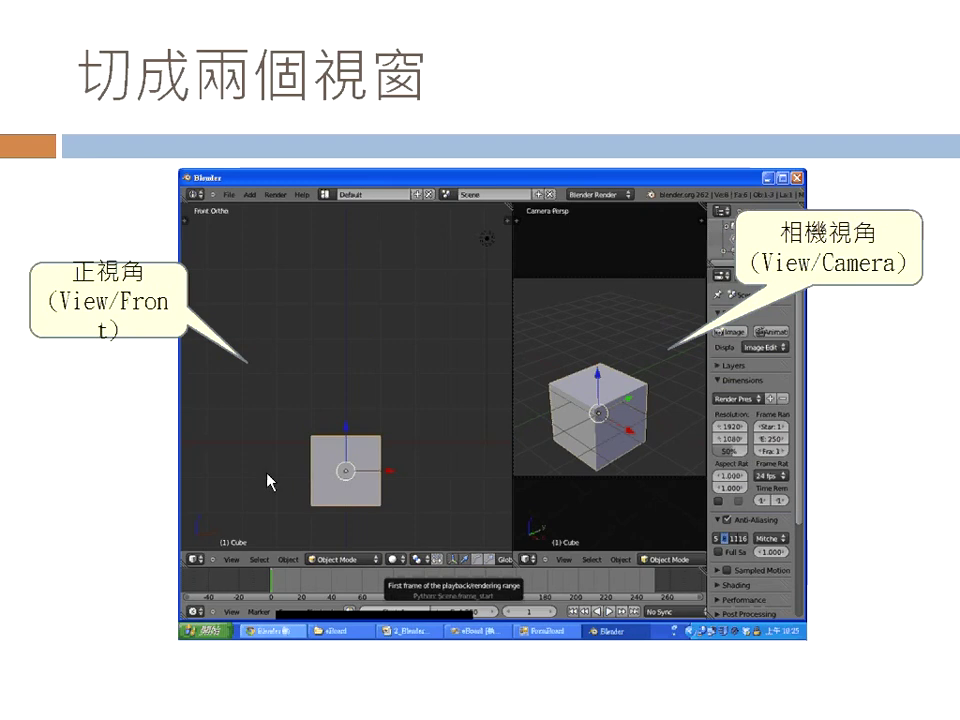
key("Right")
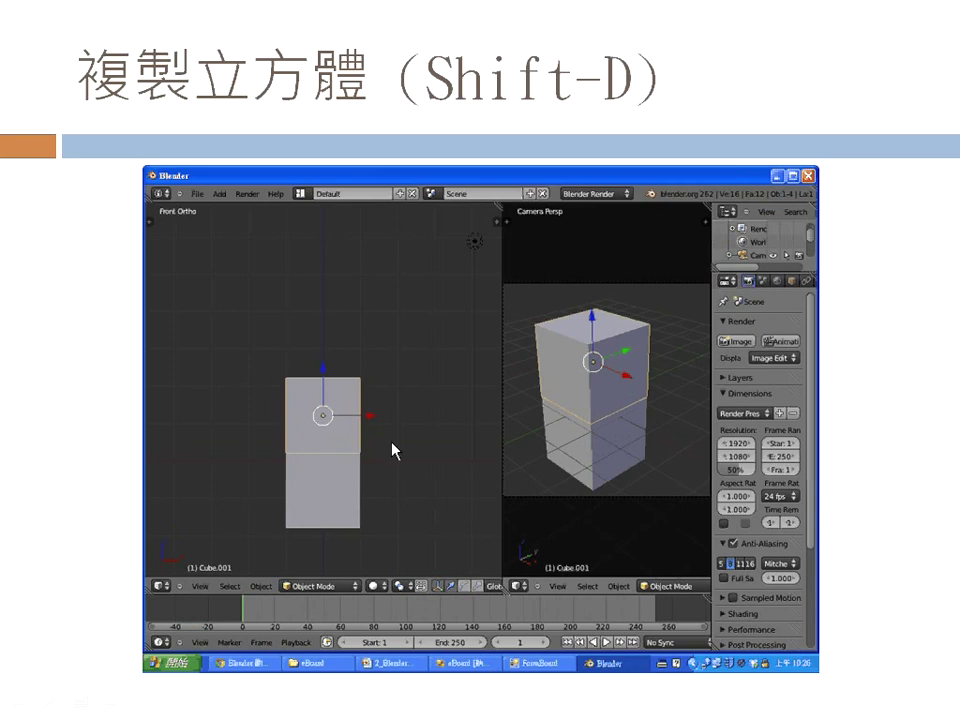
Step: Step through the wireframe and roof-sizing slides to the rendered house result slide
key("Right")
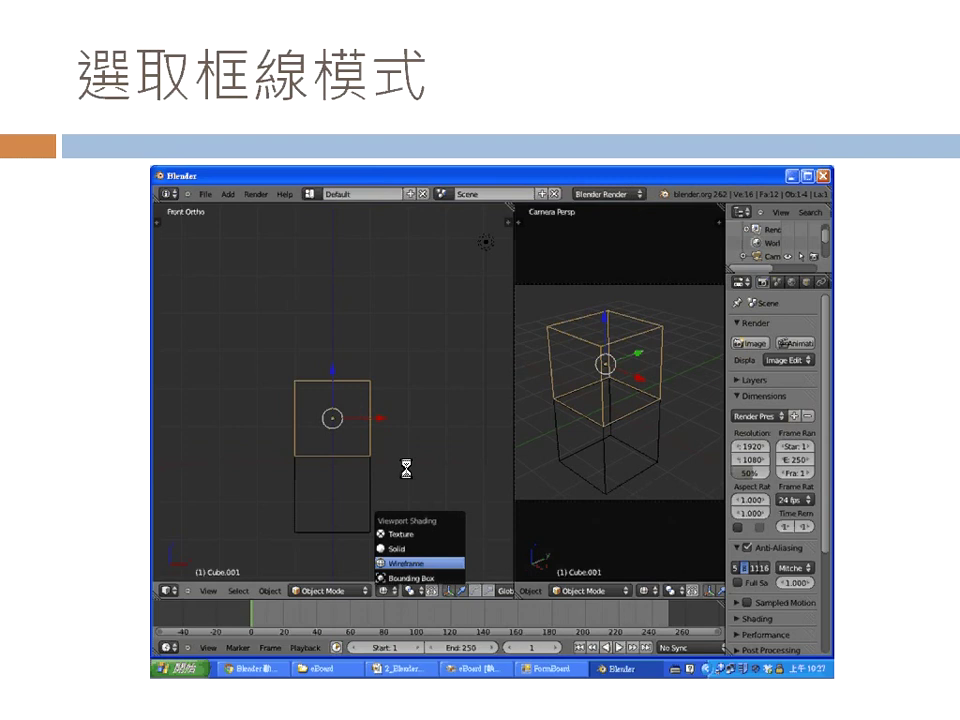
key("Right")
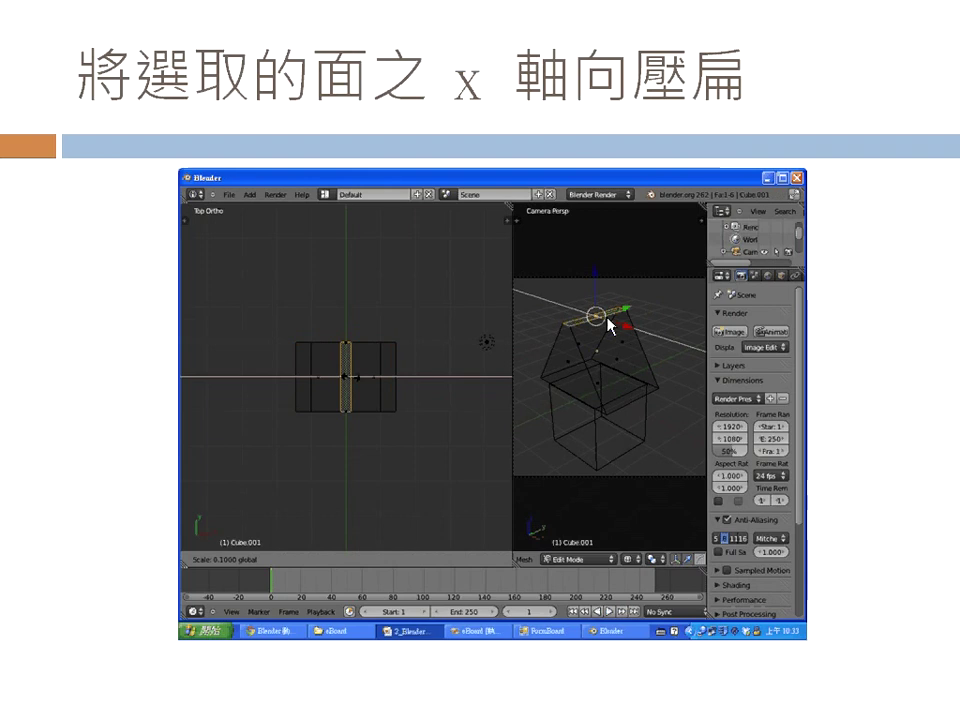
left_click(543, 218)
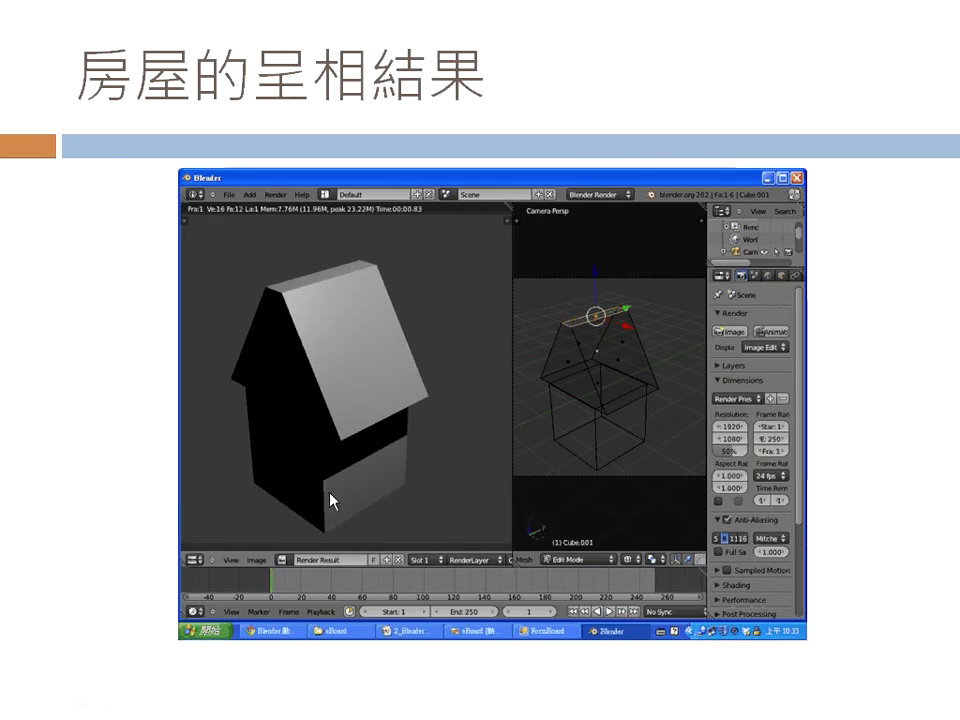
Step: End the slideshow and launch Blender from All Programs > Blender Foundation > Blender
left_click(383, 463)
left_click(383, 463)
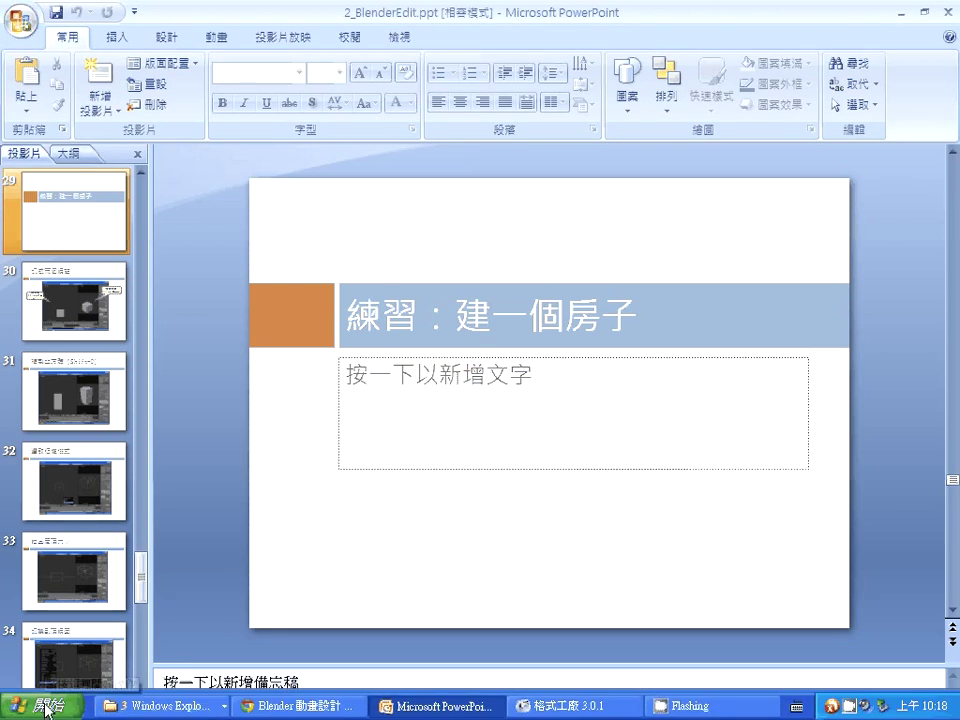
left_click(45, 708)
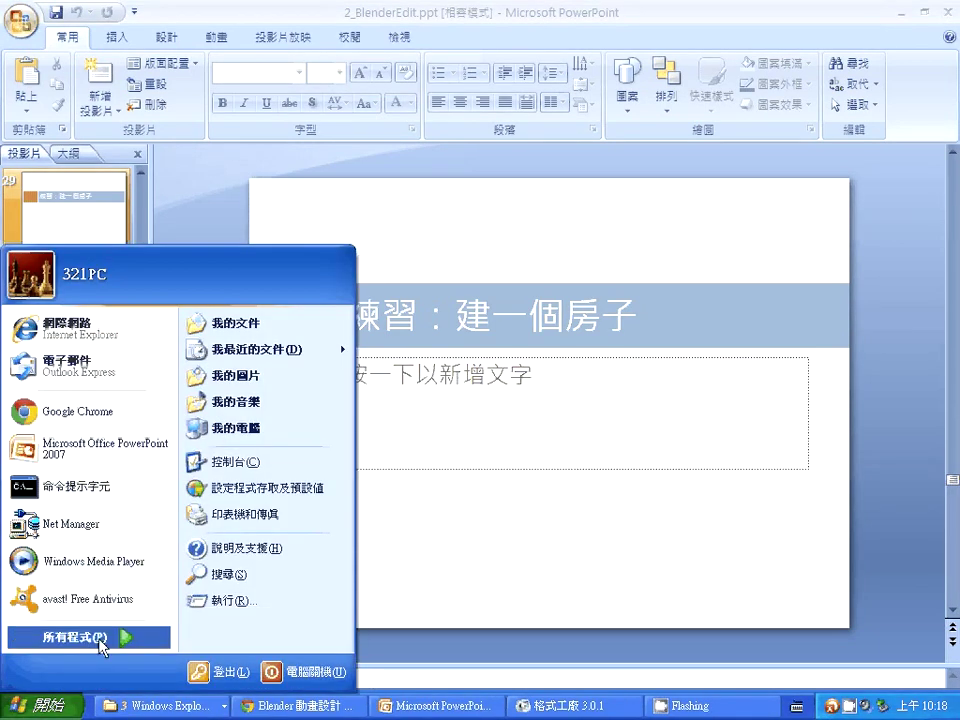
left_click(100, 640)
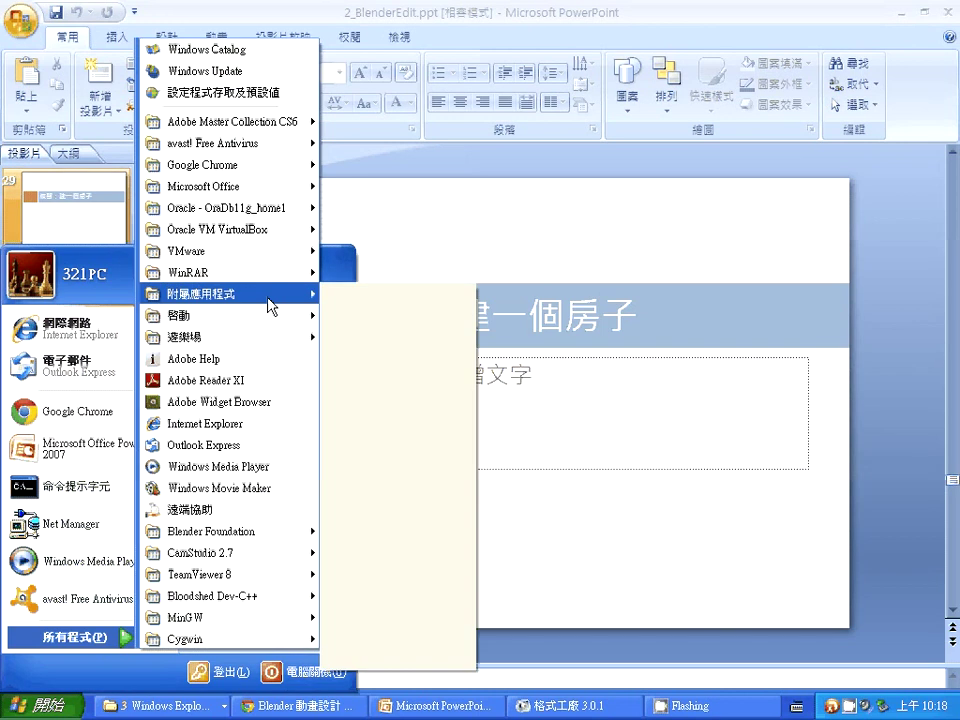
mouse_move(211, 531)
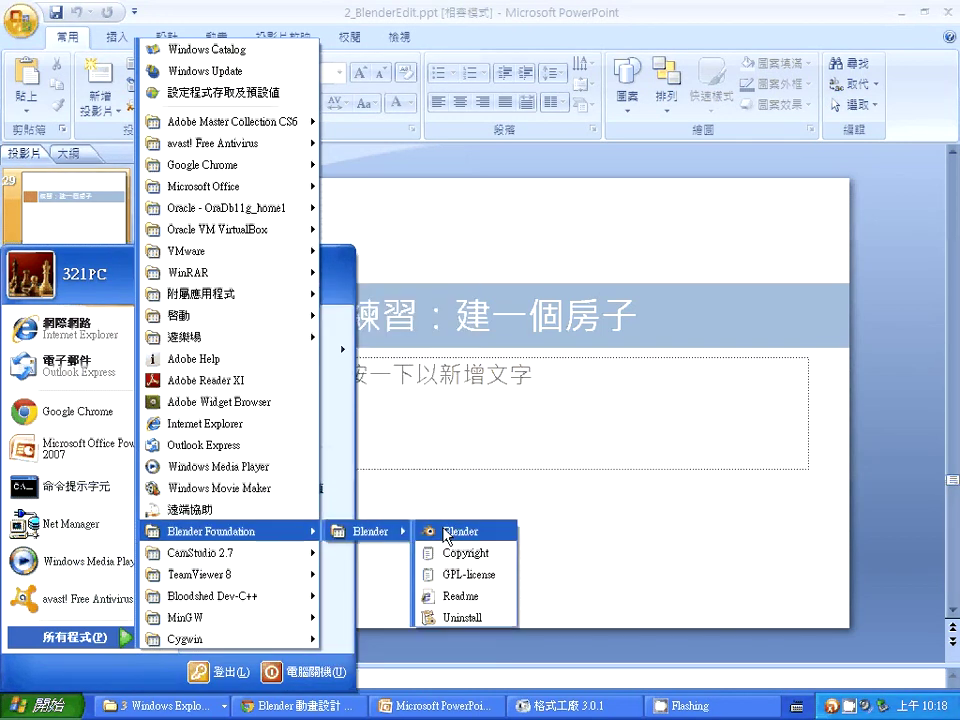
left_click(447, 535)
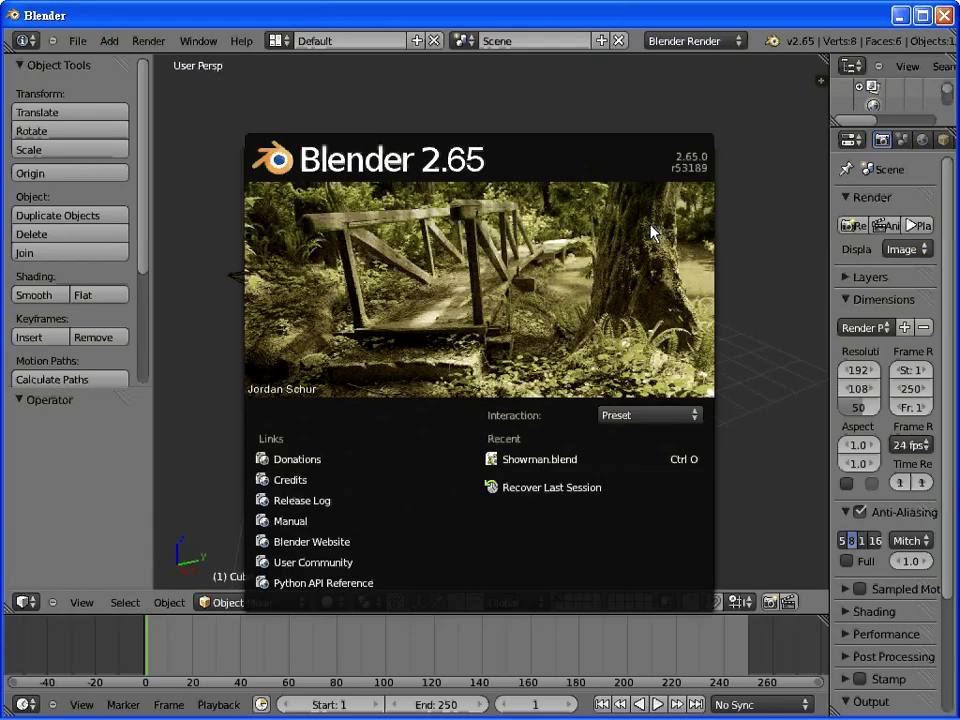
Step: Dismiss the splash screen and set the viewport to an orthographic Front view
left_click(180, 416)
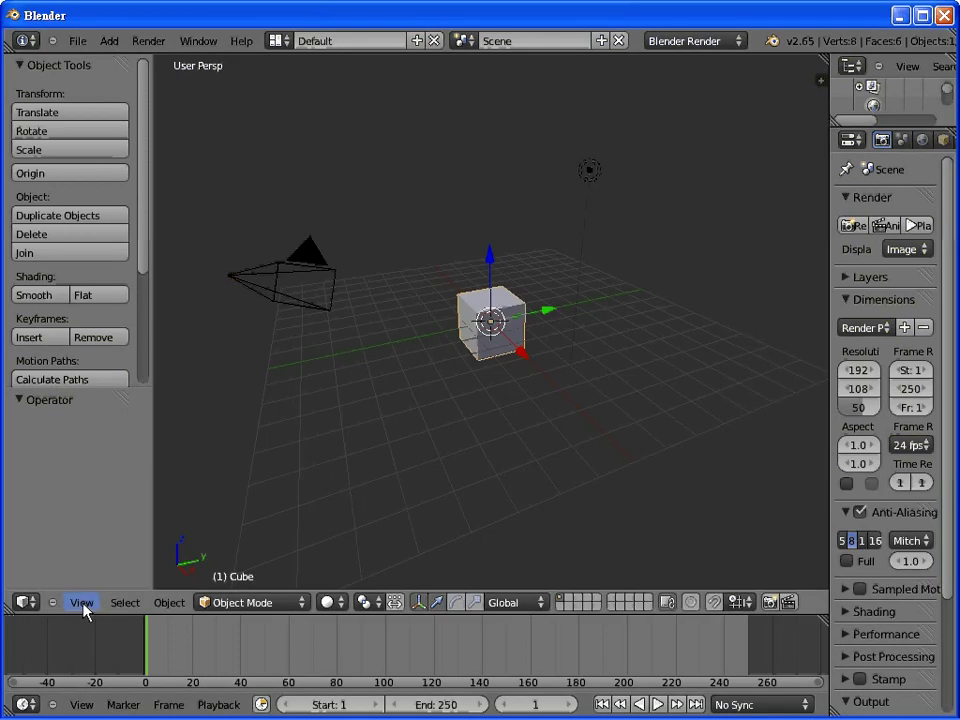
left_click(84, 604)
left_click(150, 386)
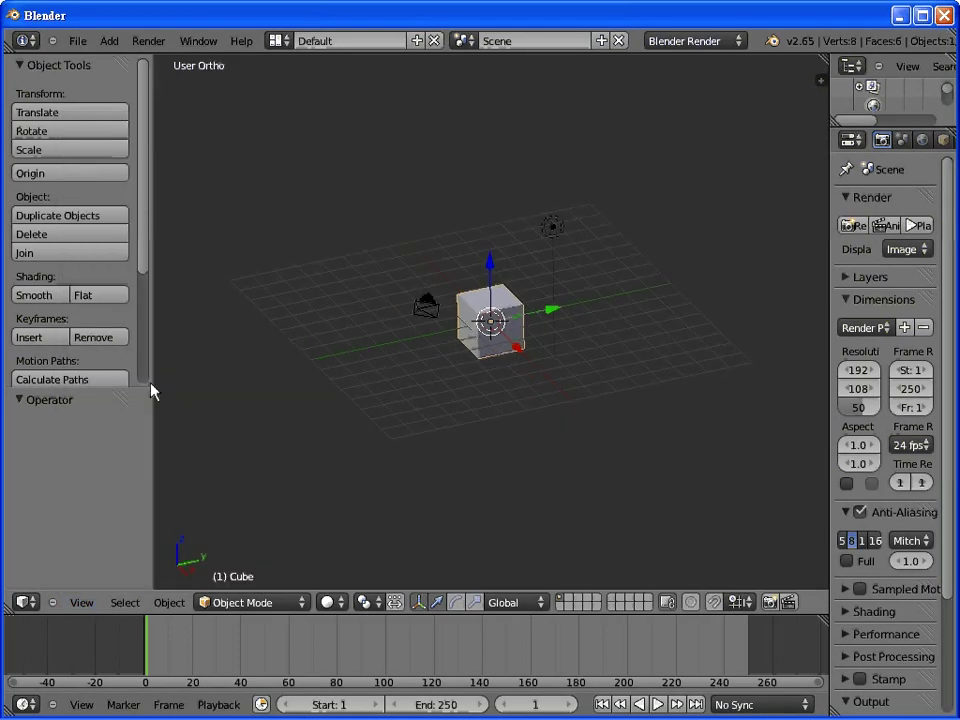
left_click(80, 603)
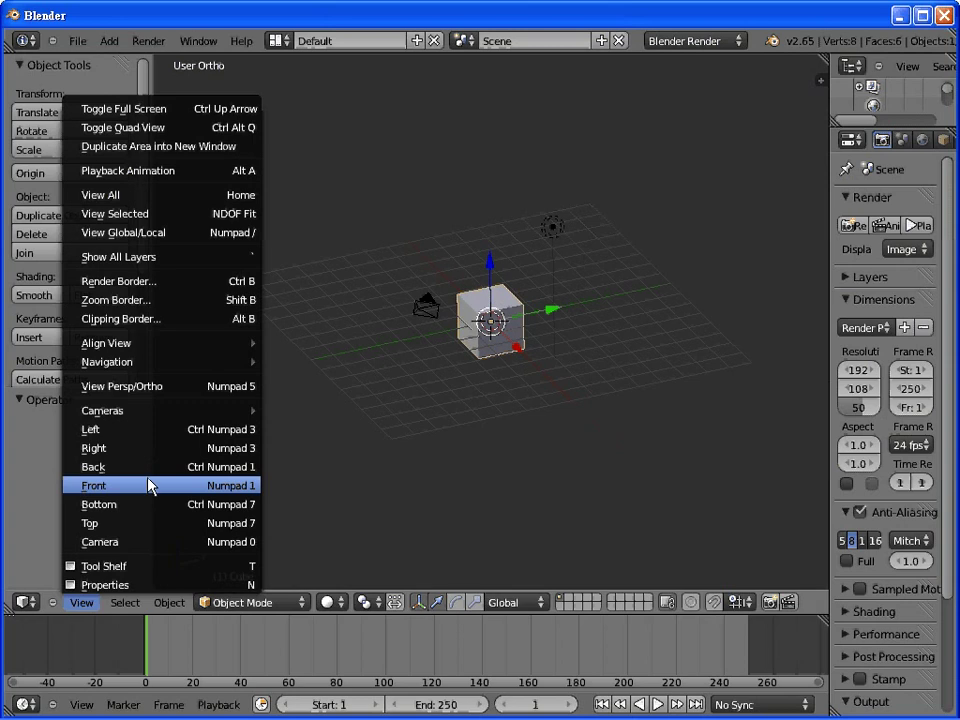
left_click(152, 486)
Step: Hide the tool shelf and split the 3D viewport into two side-by-side views
key("t")
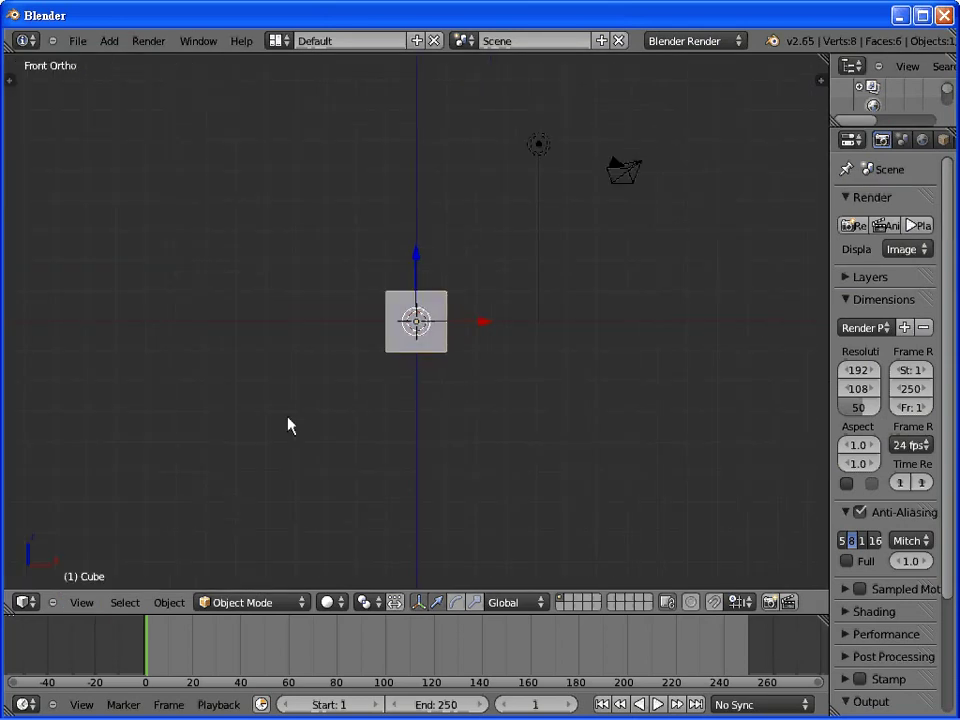
scroll(483, 385, "up", 2)
scroll(483, 385, "up", 5)
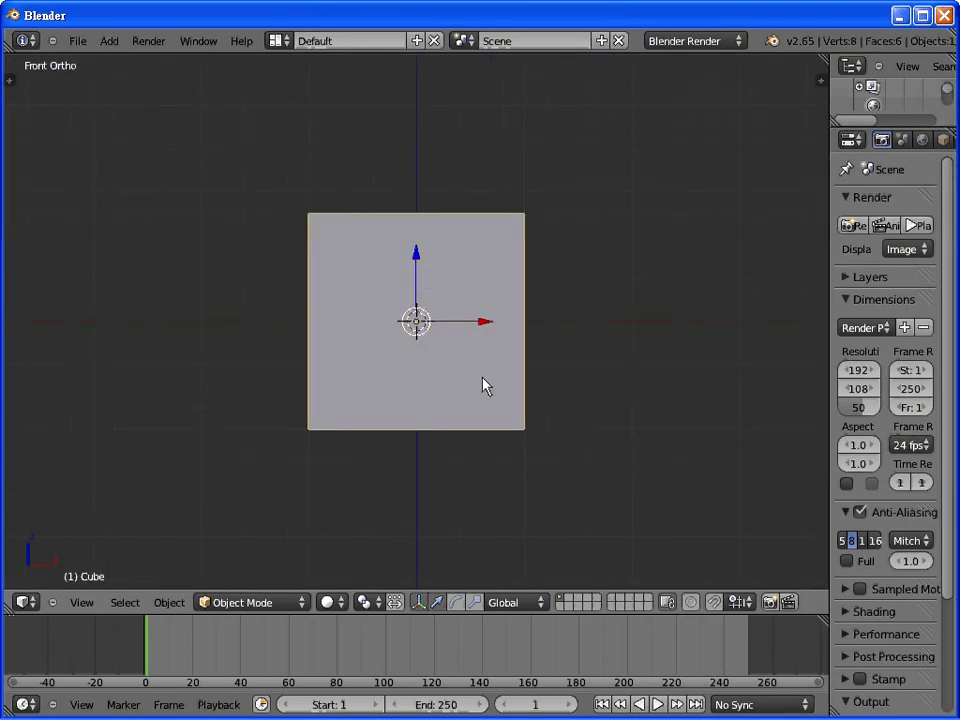
scroll(483, 386, "down", 2)
scroll(483, 386, "down", 4)
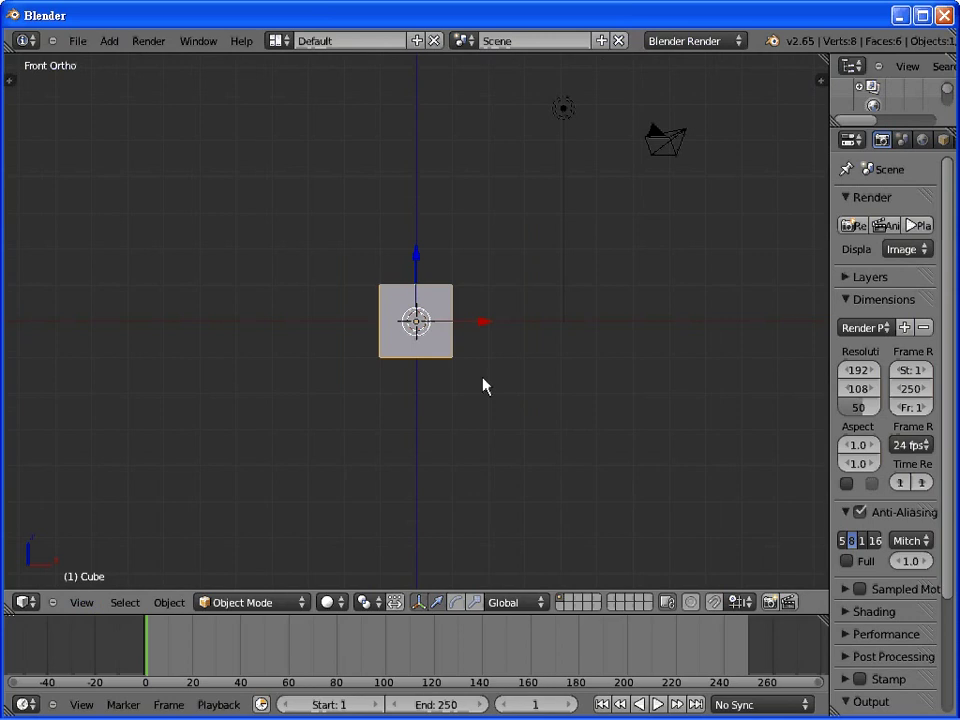
right_click(603, 614)
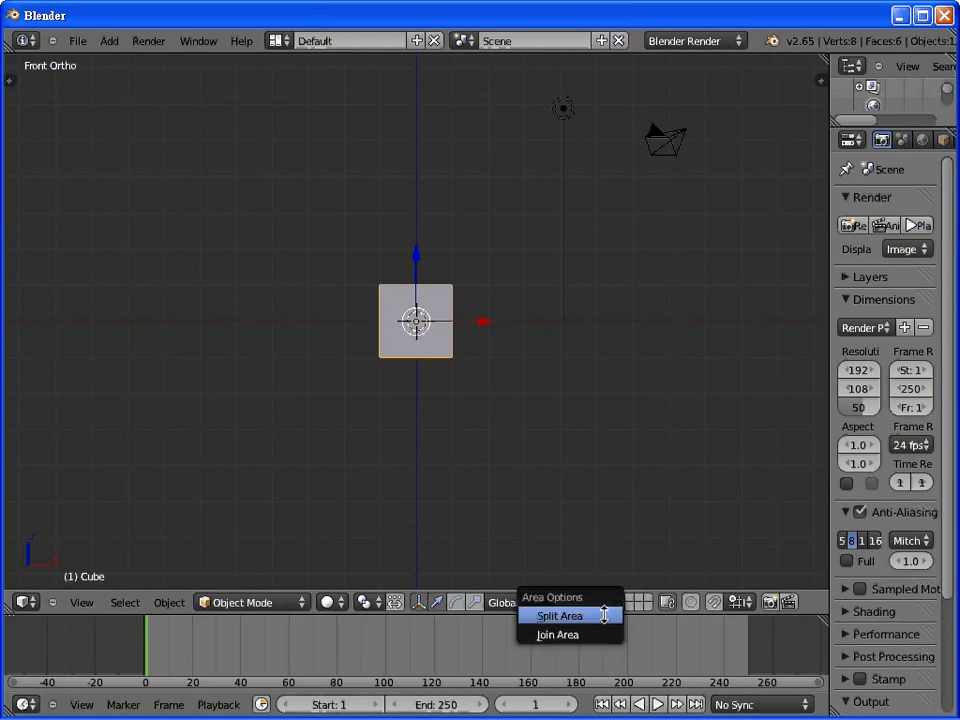
left_click(603, 614)
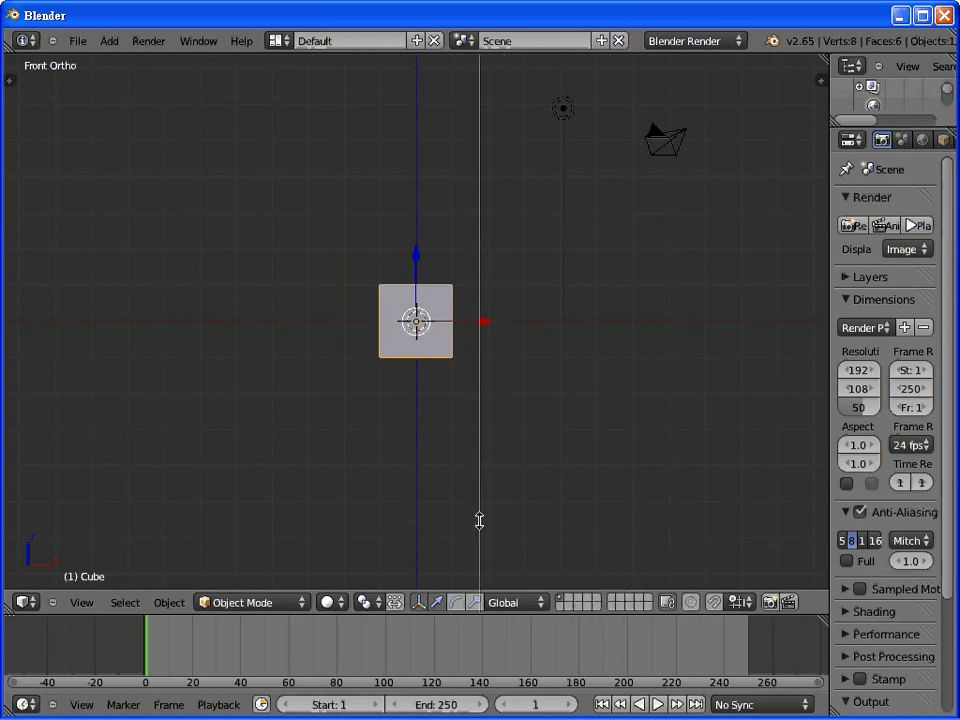
left_click(479, 520)
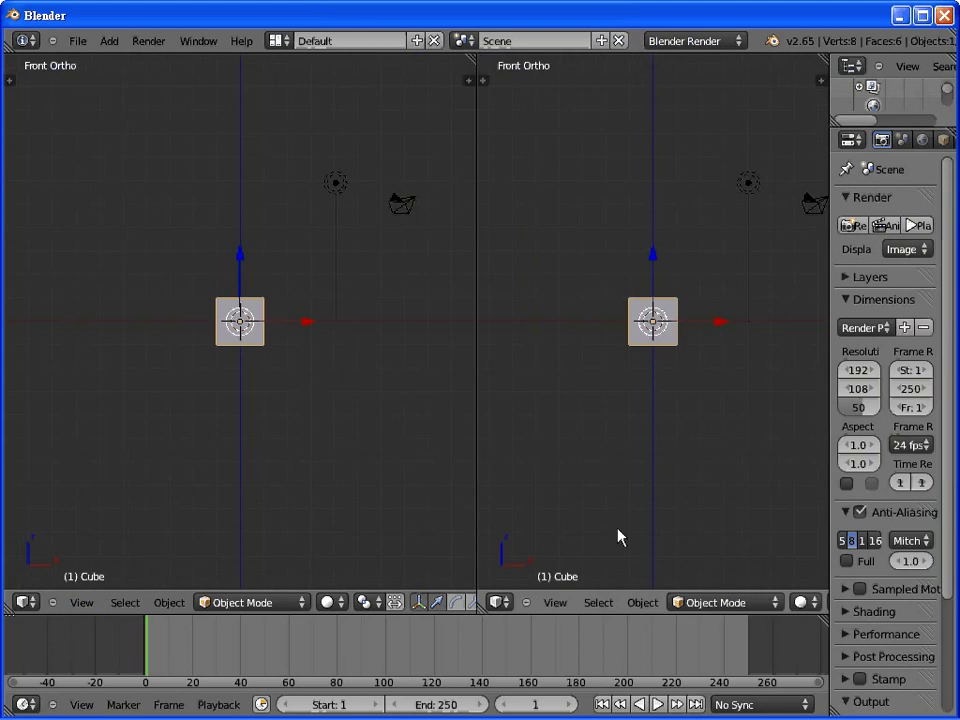
Step: Make the right viewport look through the camera and fit the camera frame with Home
left_click(503, 602)
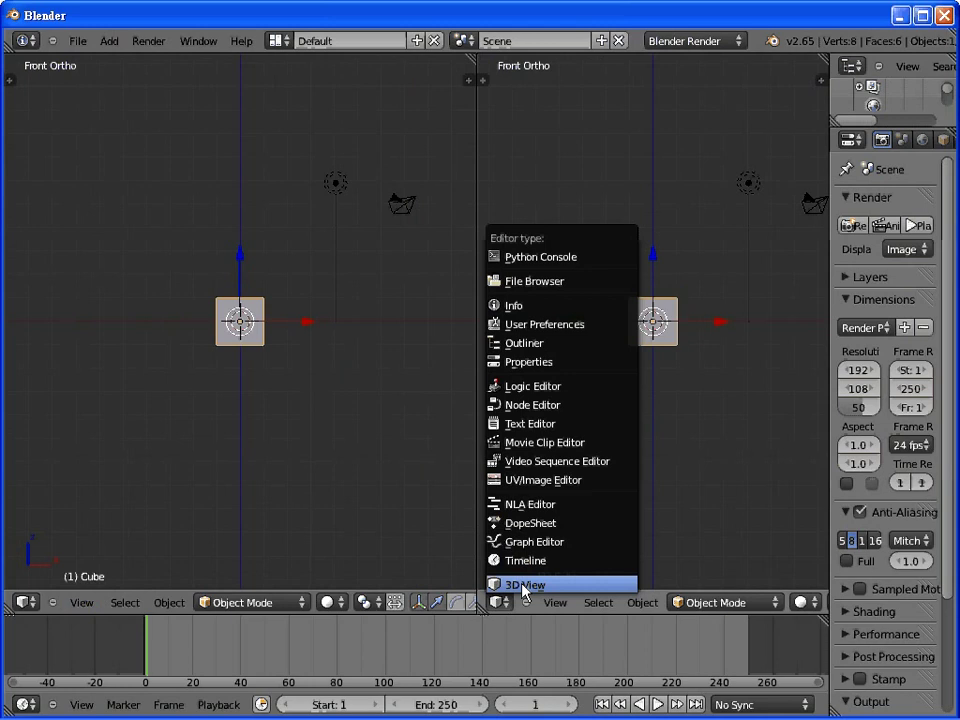
left_click(558, 608)
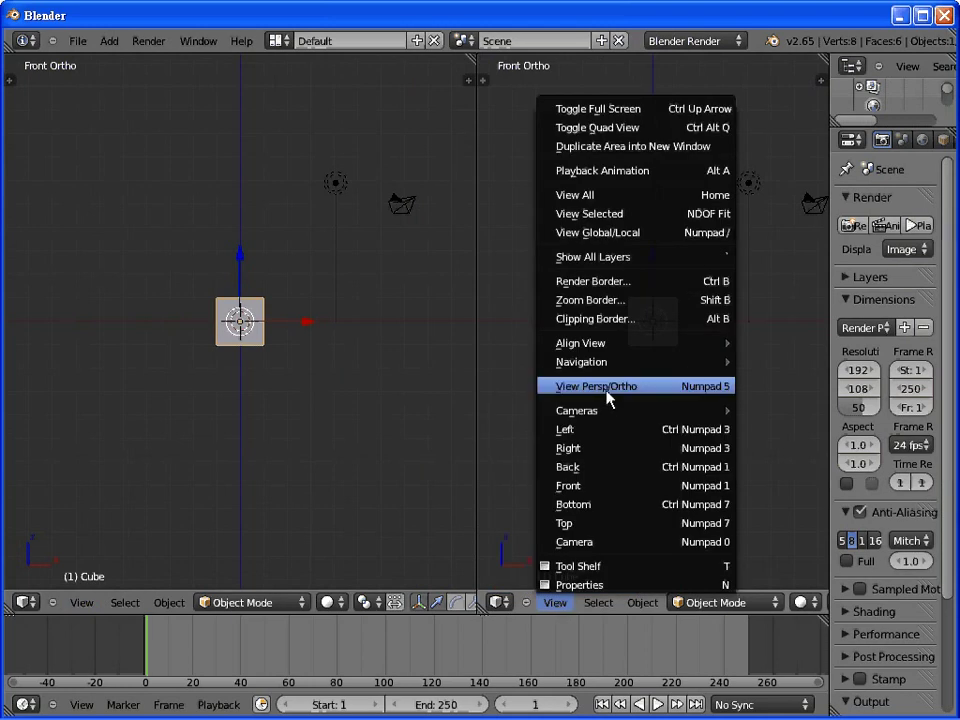
left_click(610, 545)
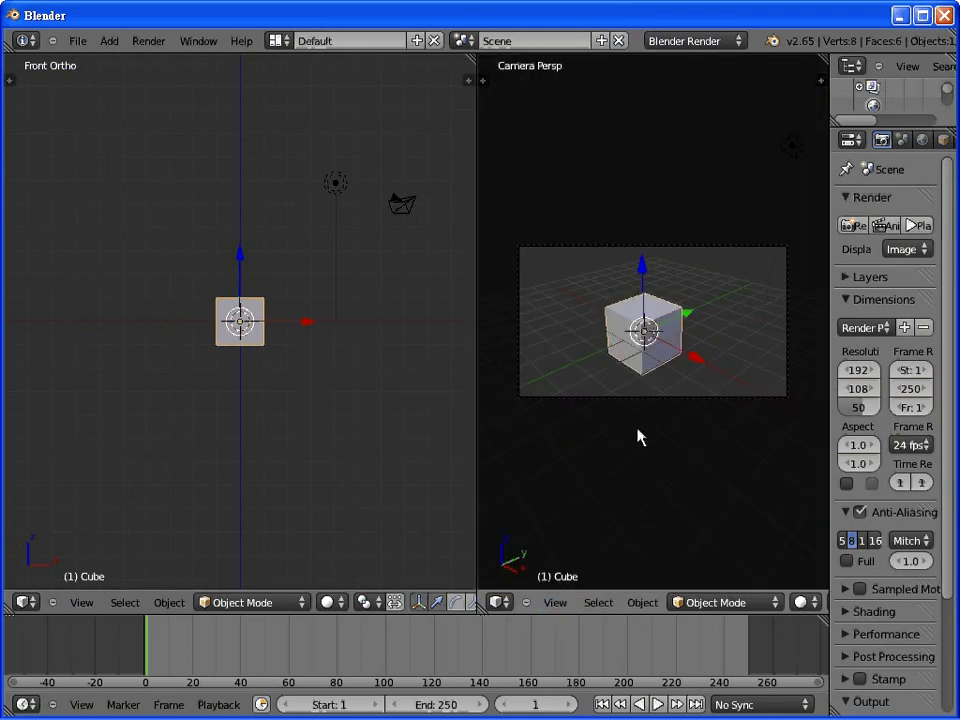
key("Home")
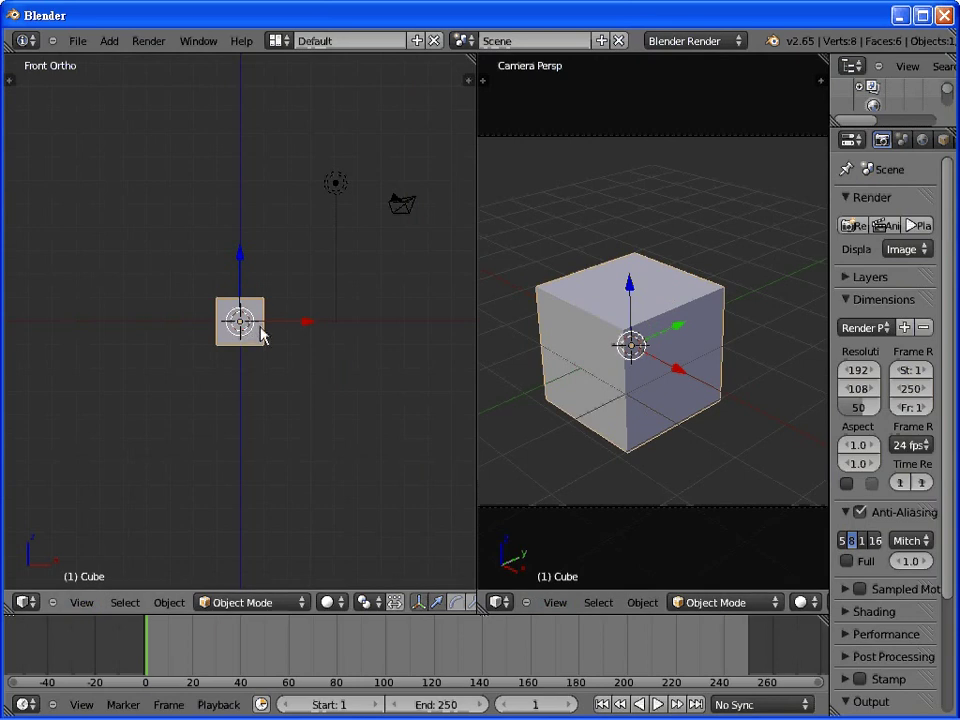
Step: Raise the cube straight up along the Z axis
key("g")
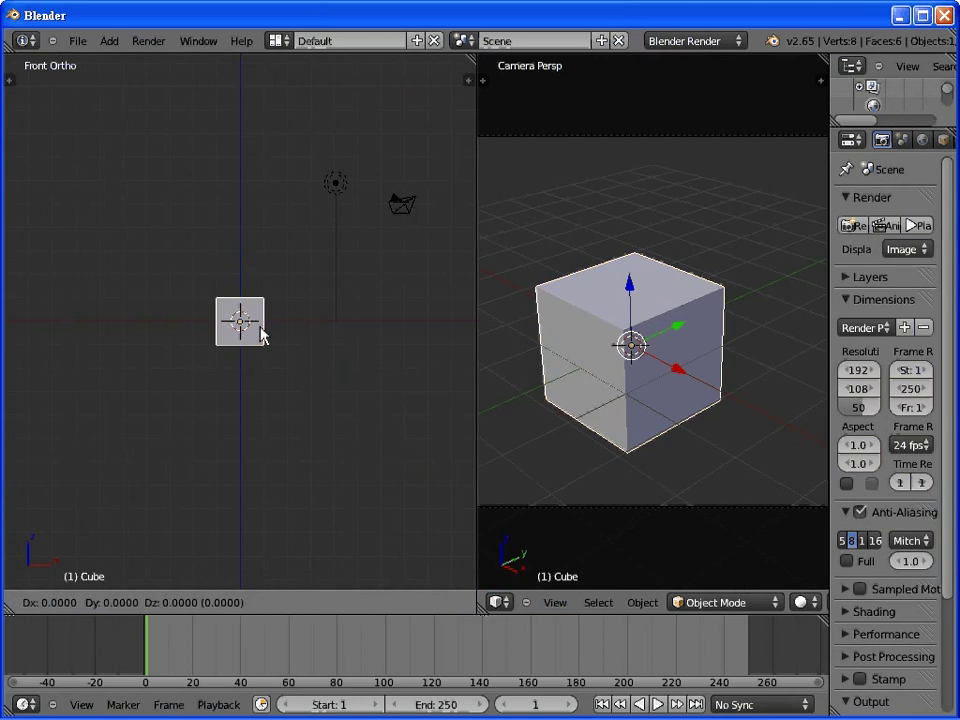
key("z")
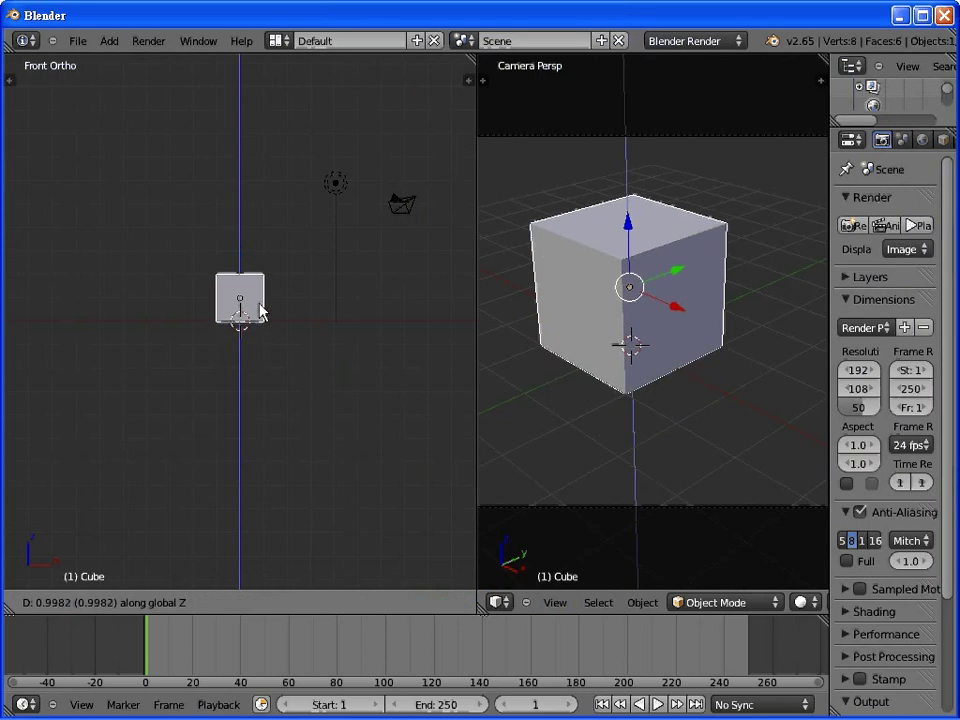
left_click(260, 310)
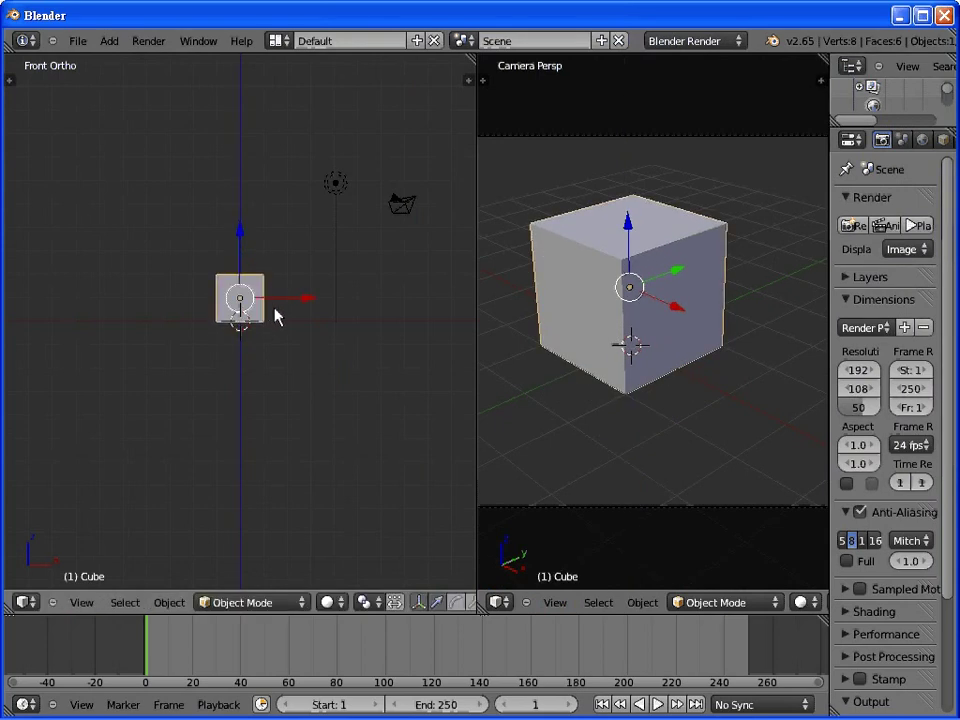
Step: Shrink the cube to about 0.87 scale and duplicate it as Cube.001
key("s")
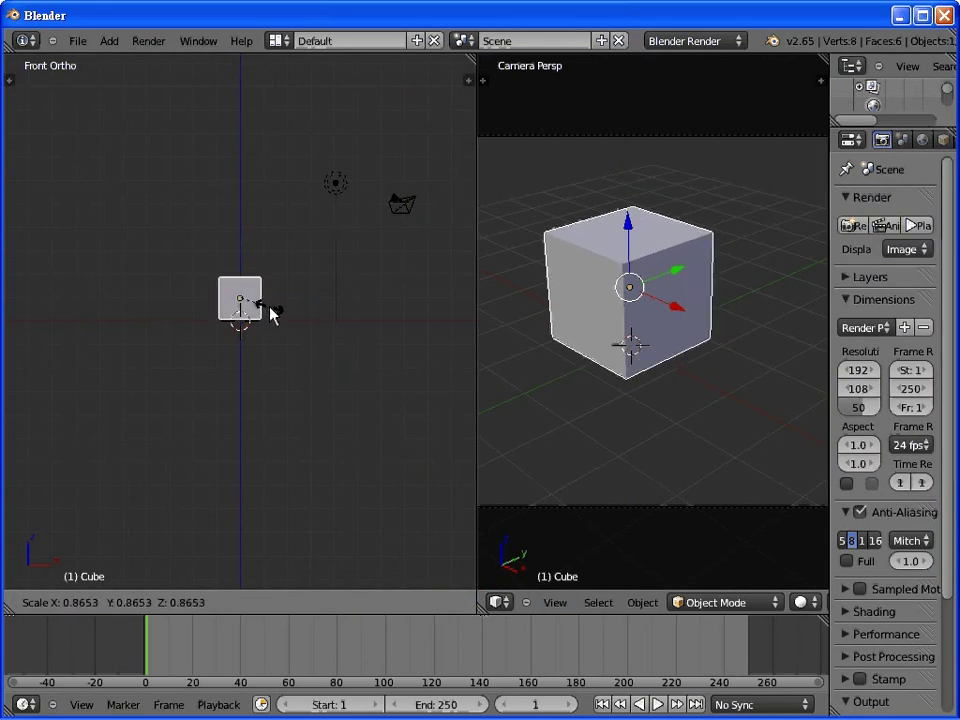
left_click(270, 313)
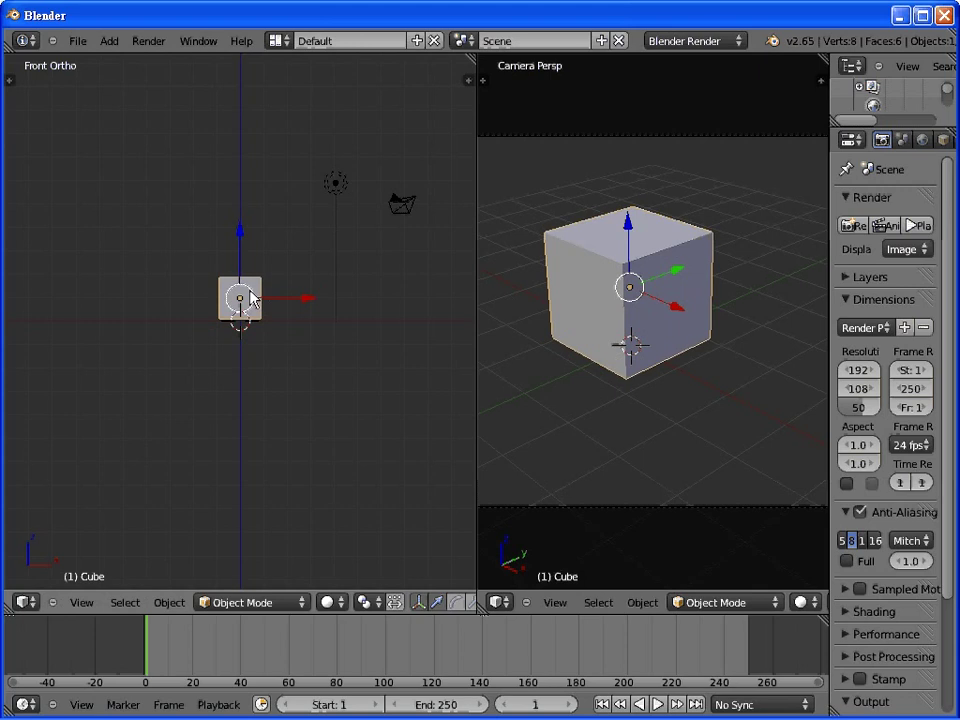
key("shift+d")
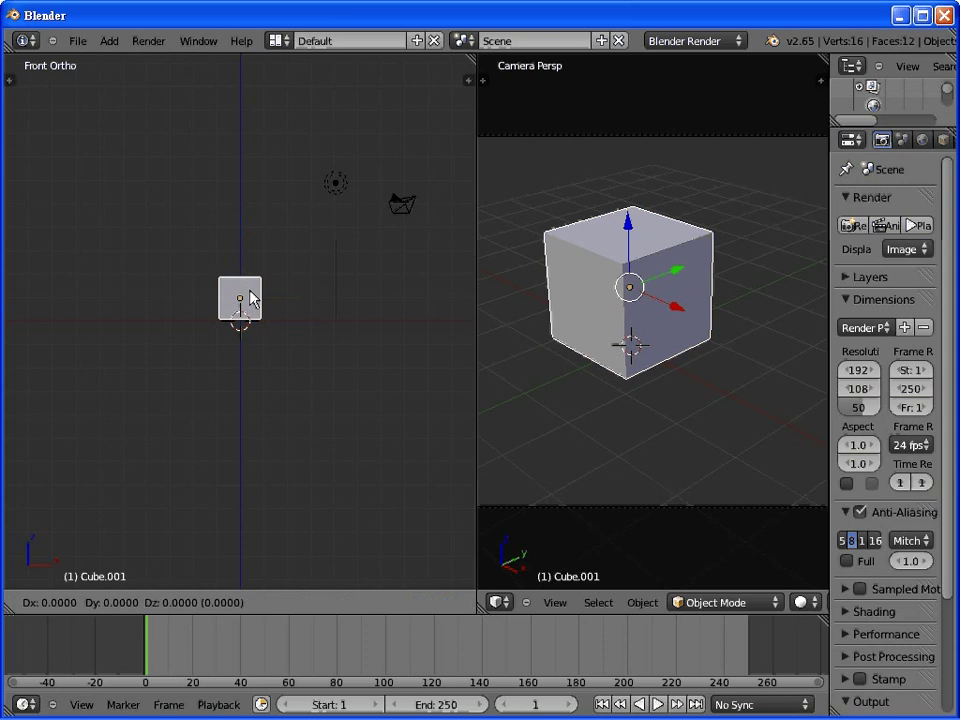
Step: Raise Cube.001 along Z above the base and scale it up to about 1.37
key("z")
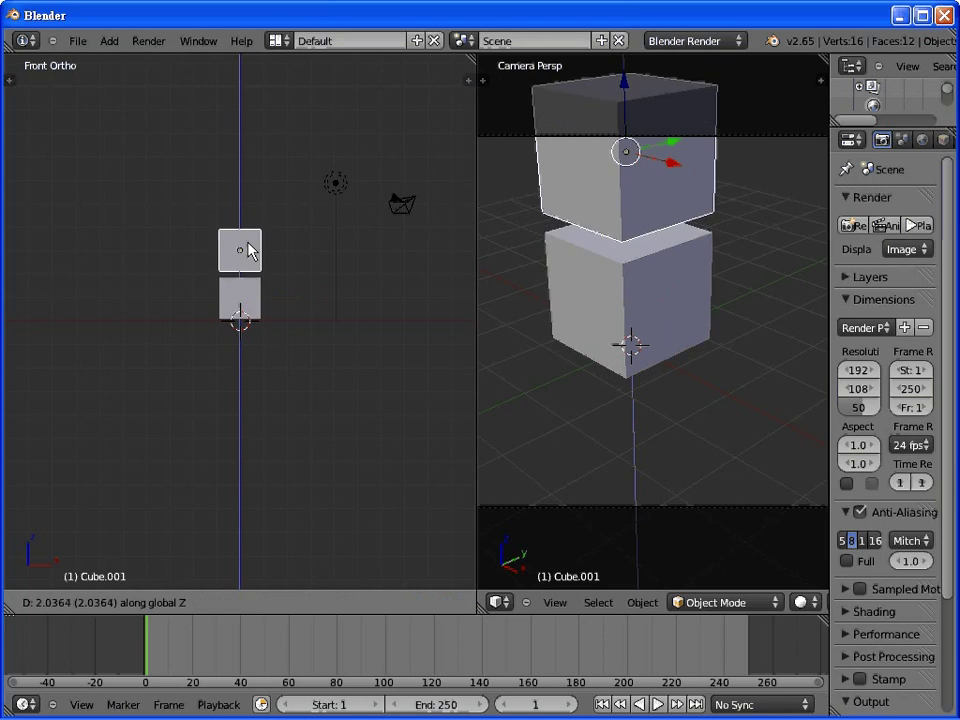
left_click(248, 250)
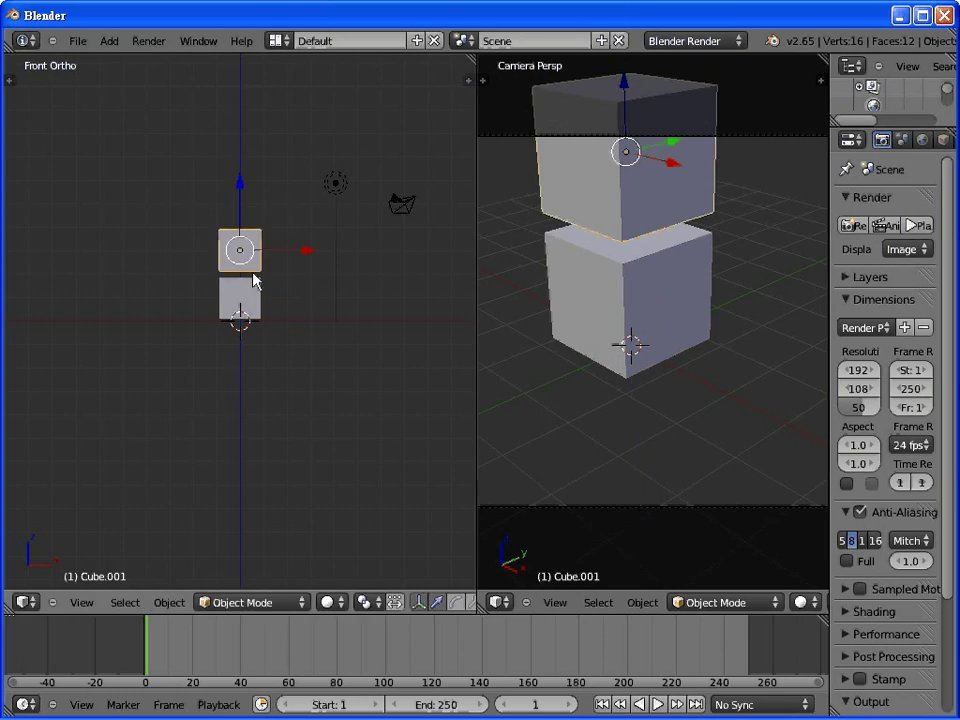
key("s")
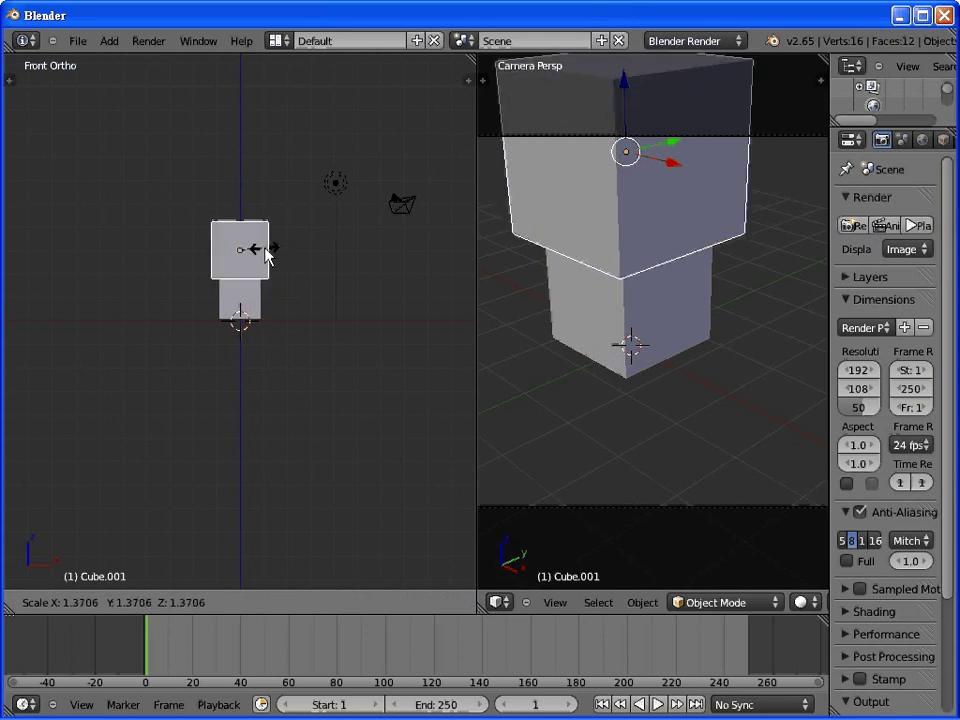
left_click(265, 256)
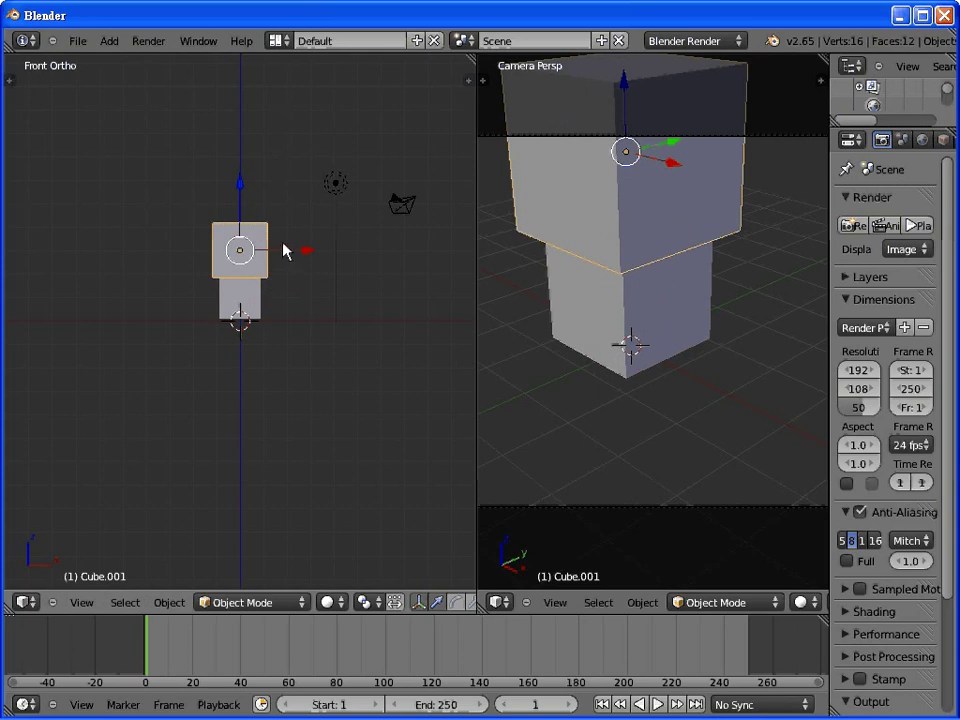
Step: Enter Edit Mode on the upper cube and select its top face in face select mode
key("Tab")
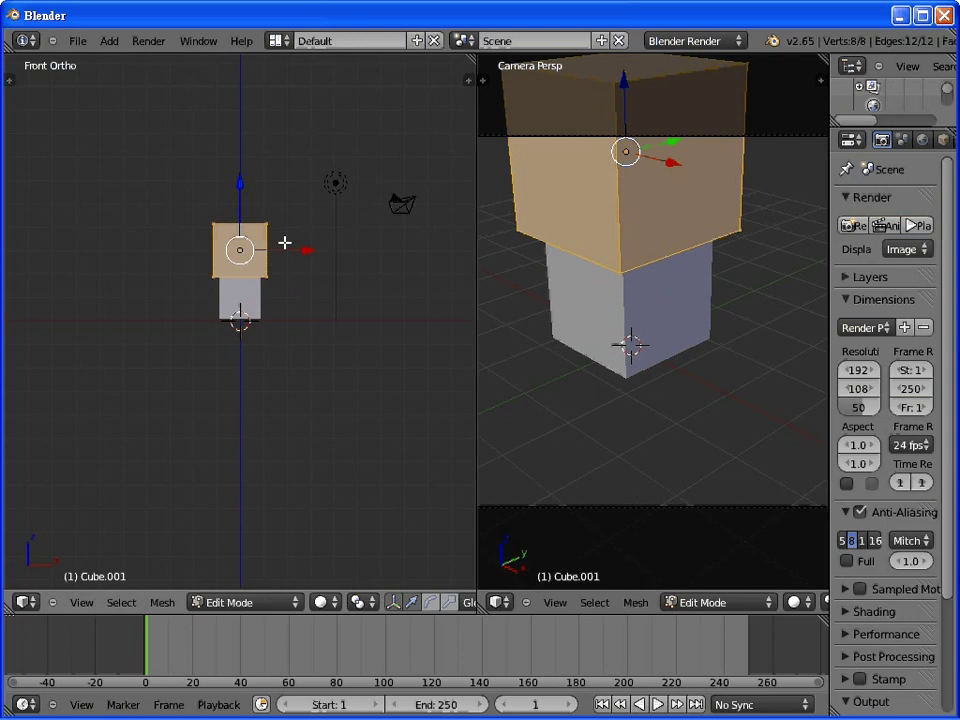
key("a")
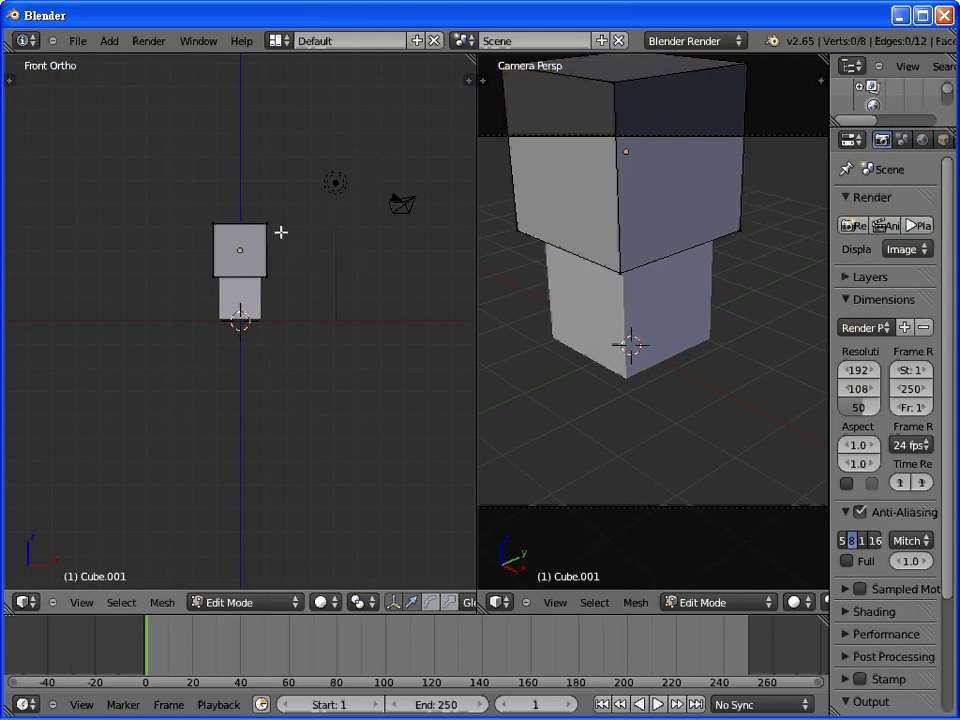
scroll(737, 334, "down", 2)
scroll(738, 336, "down", 2)
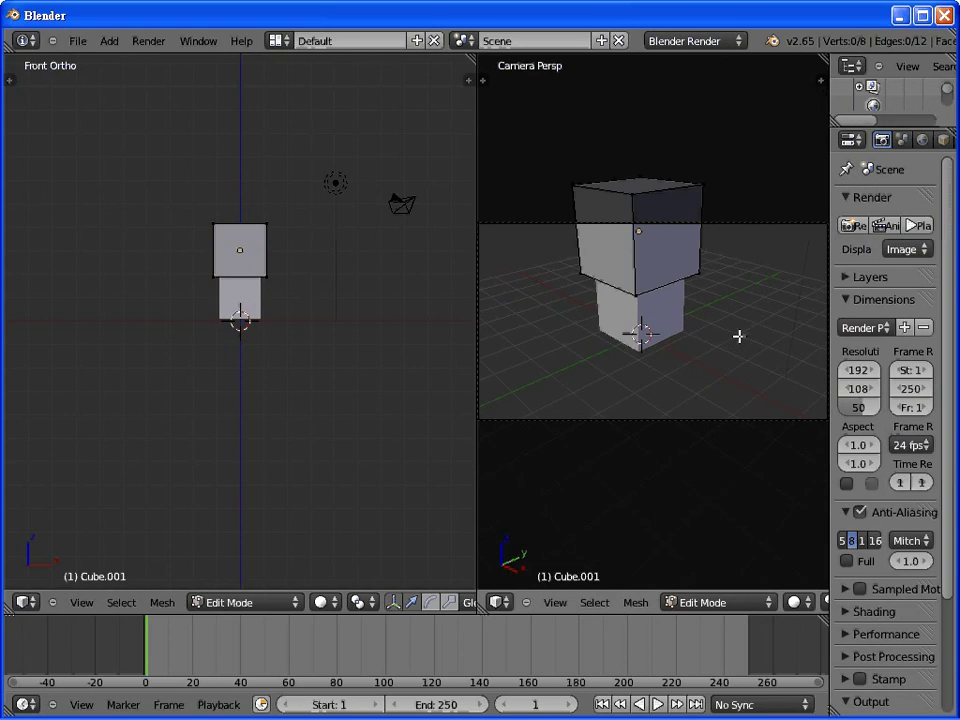
right_click(630, 191)
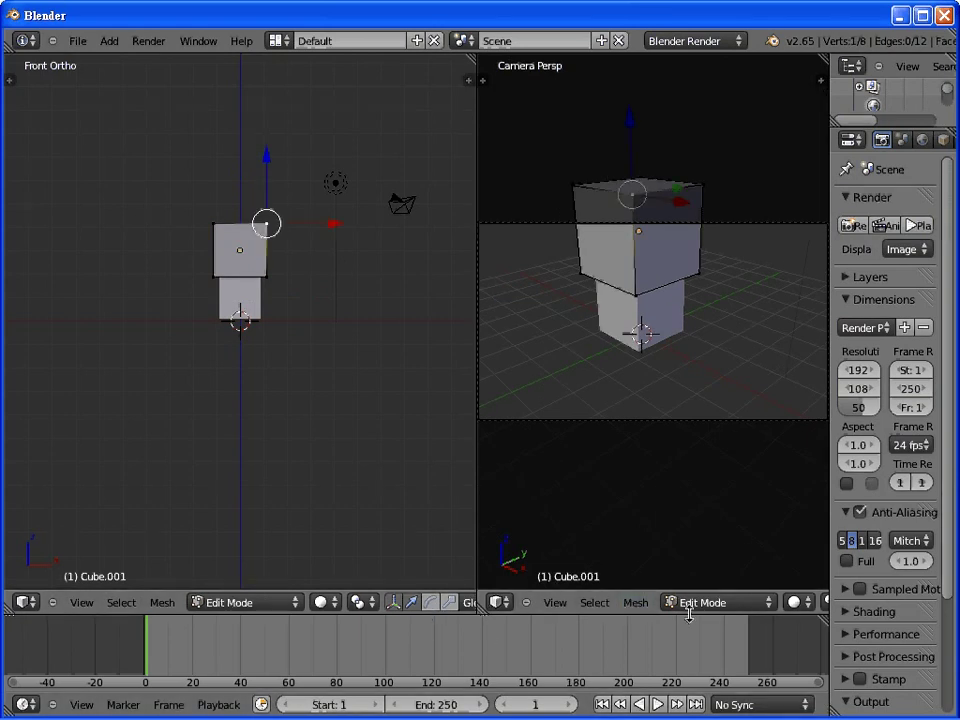
scroll(700, 602, "down", 5)
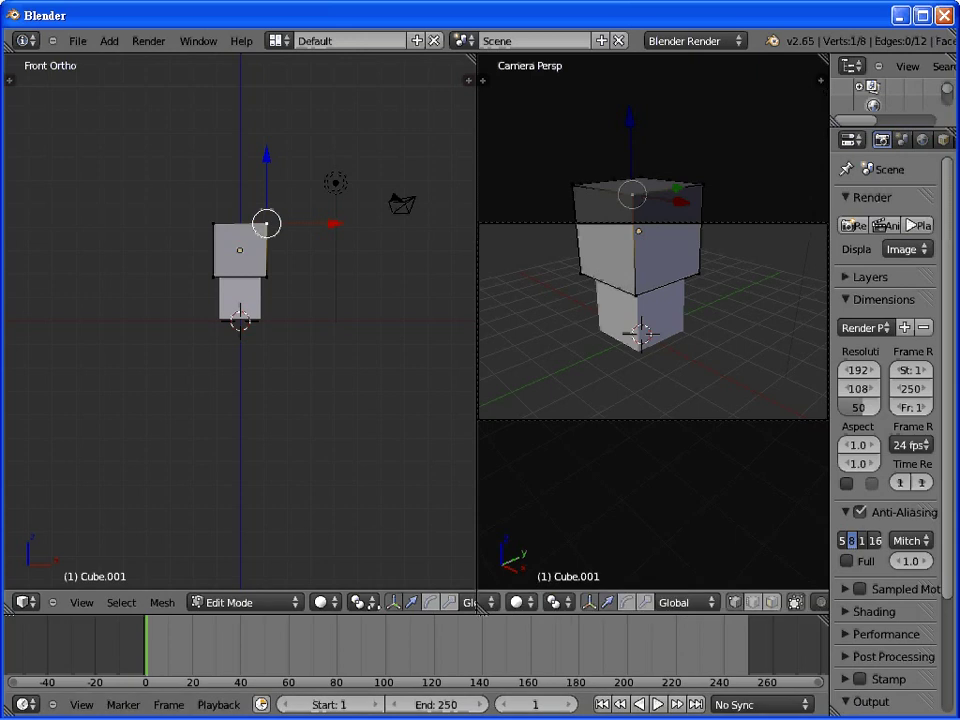
left_click(771, 602)
right_click(649, 193)
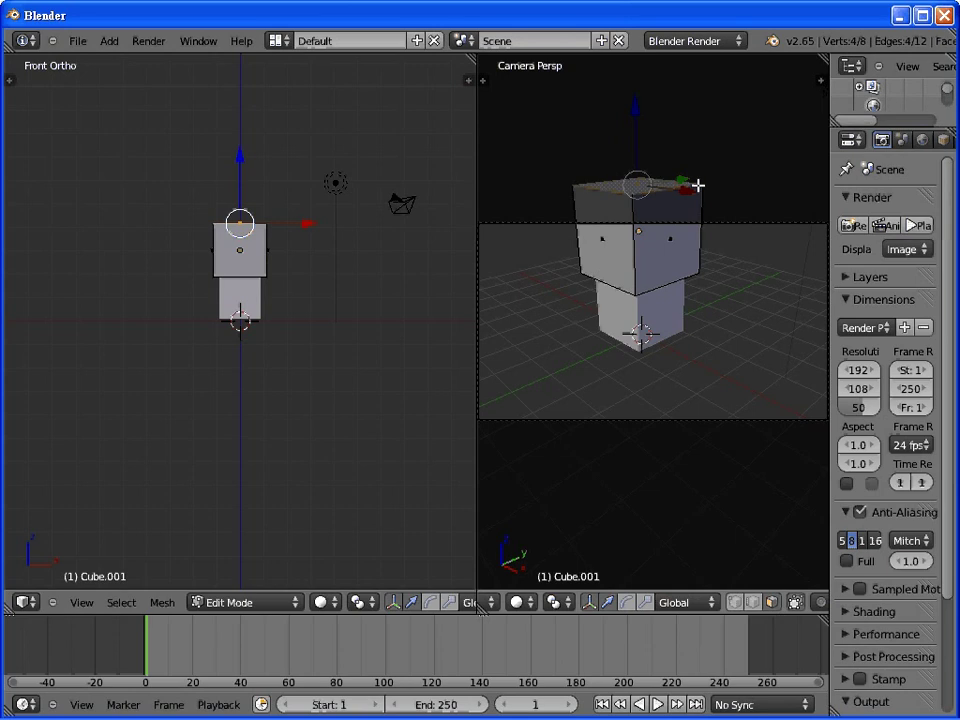
Step: Scale the top face down to a point and lower the tip to flatten the roof
key("s")
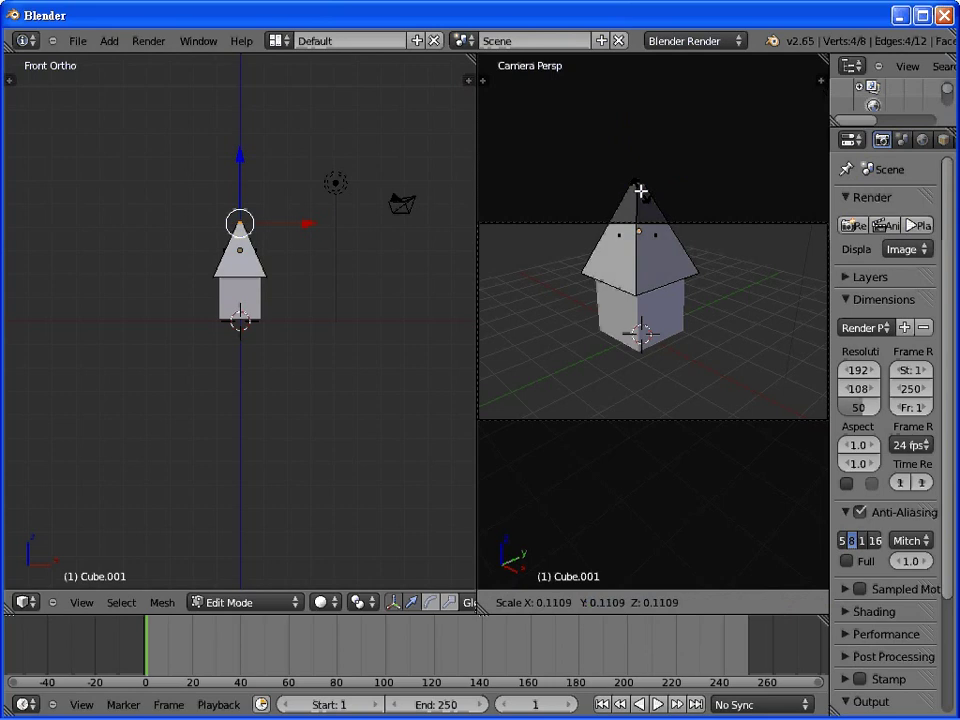
left_click(640, 190)
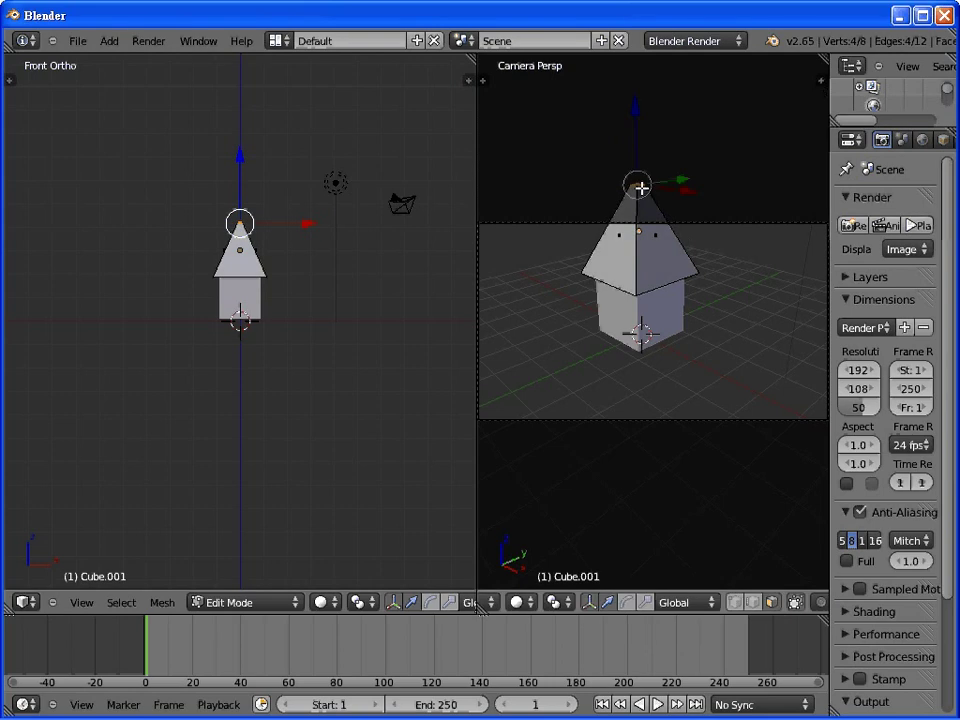
key("g")
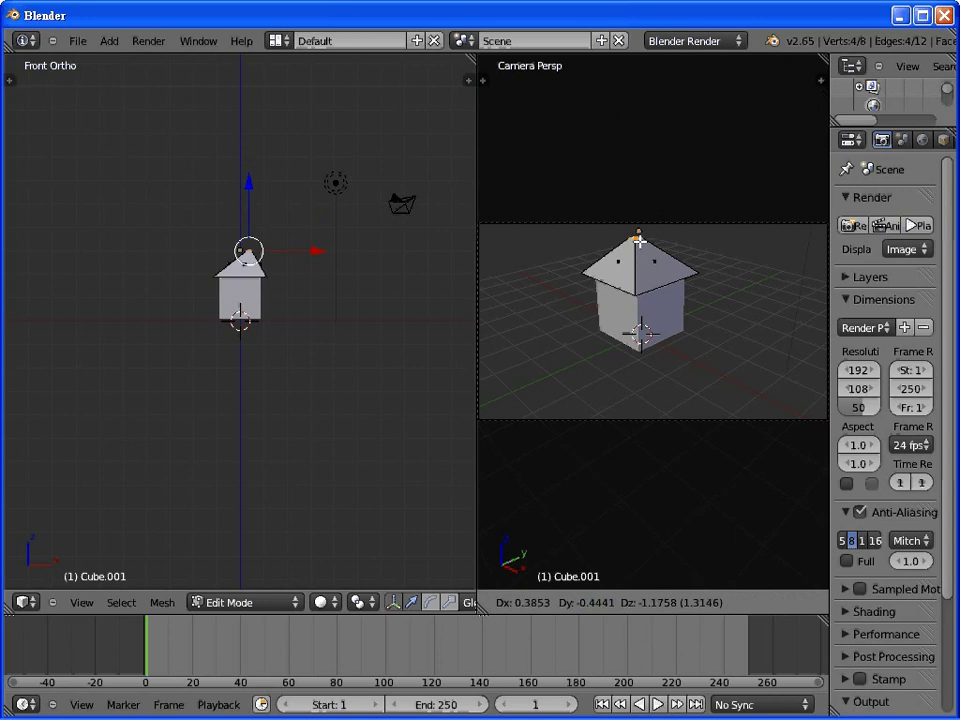
left_click(639, 240)
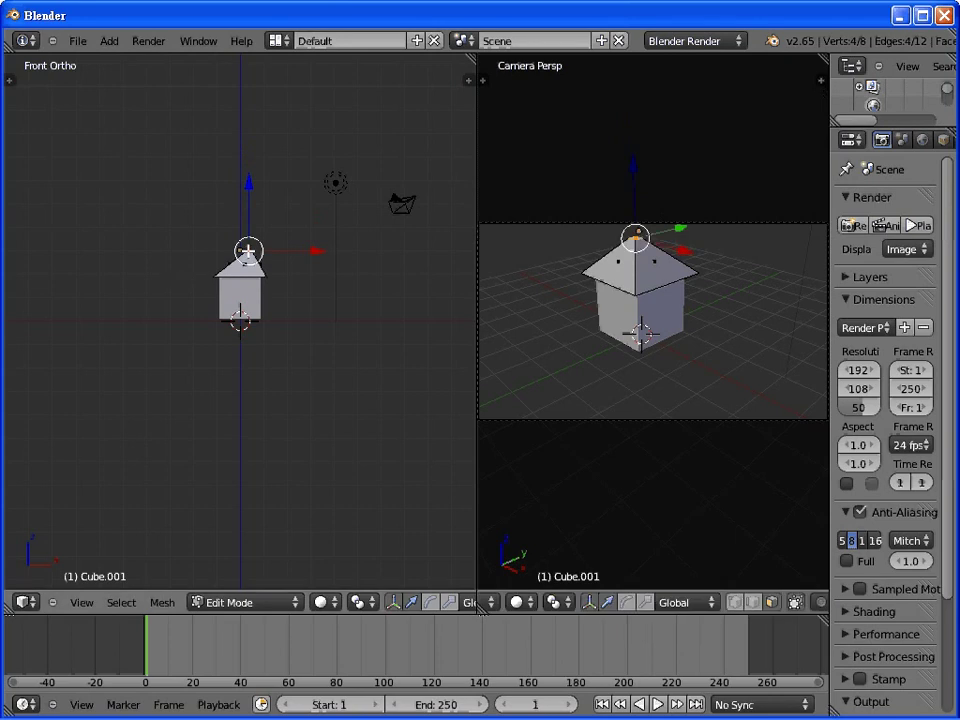
key("g")
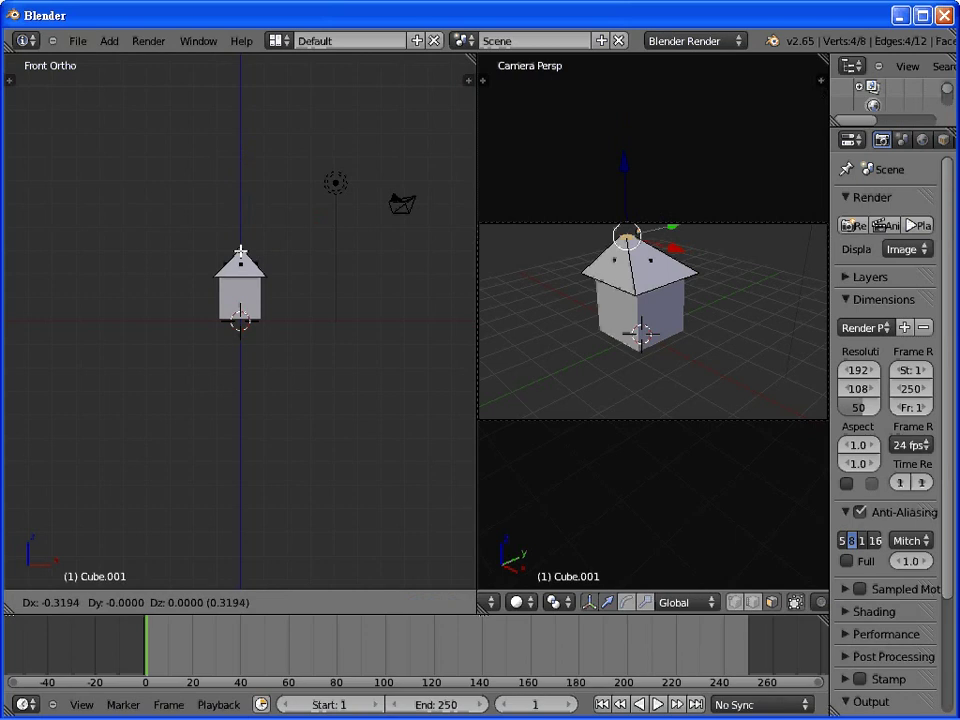
left_click(240, 252)
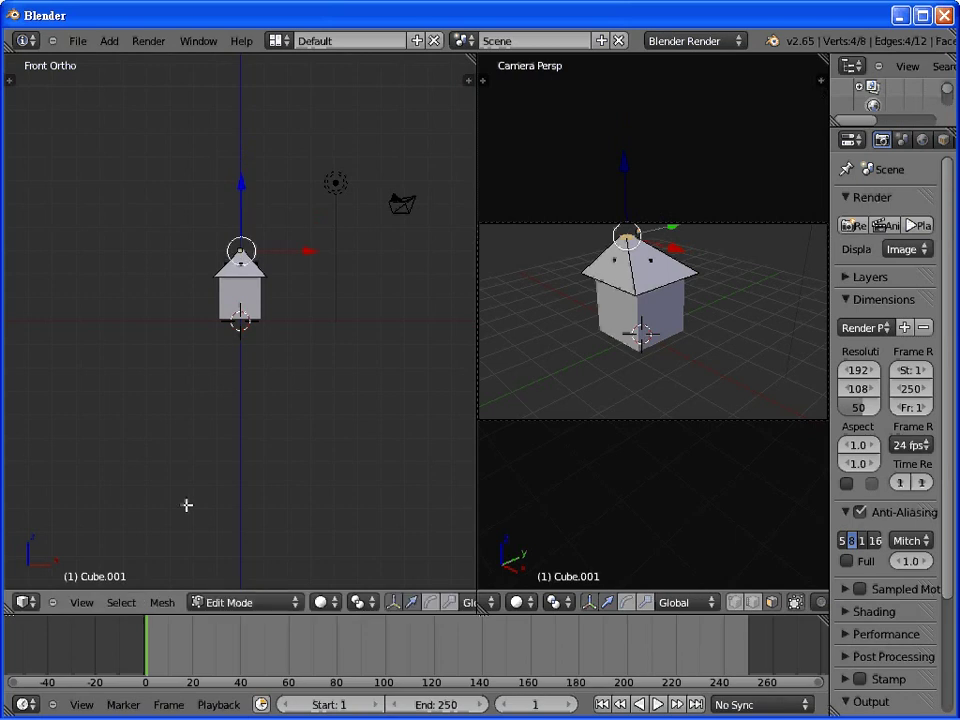
Step: Switch the left view to Top and move the roof tip over the house's centre
left_click(28, 602)
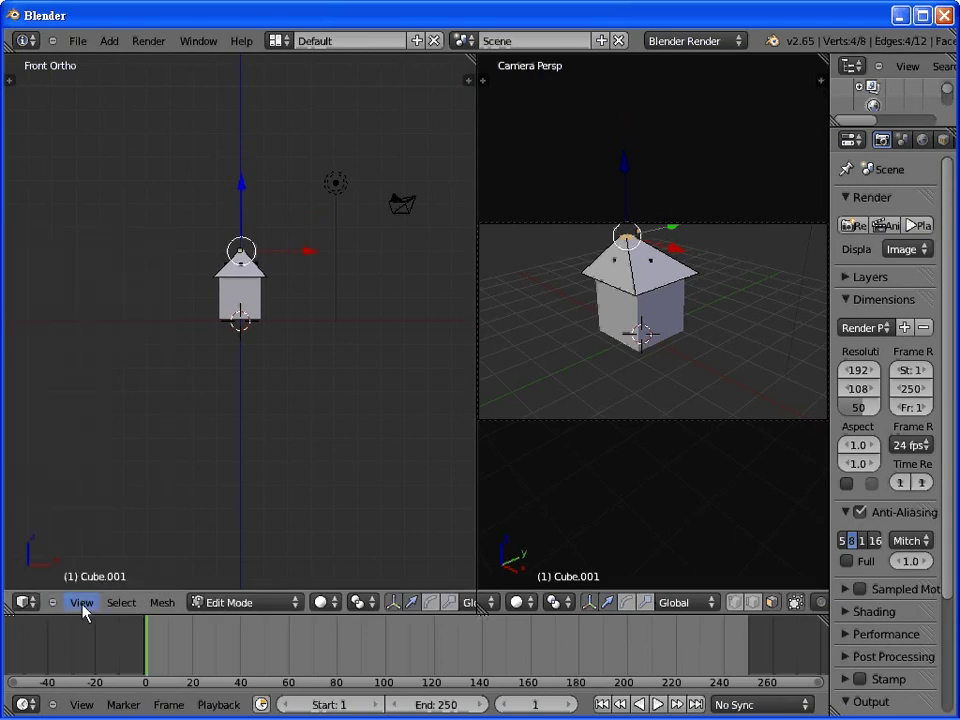
left_click(82, 603)
left_click(121, 528)
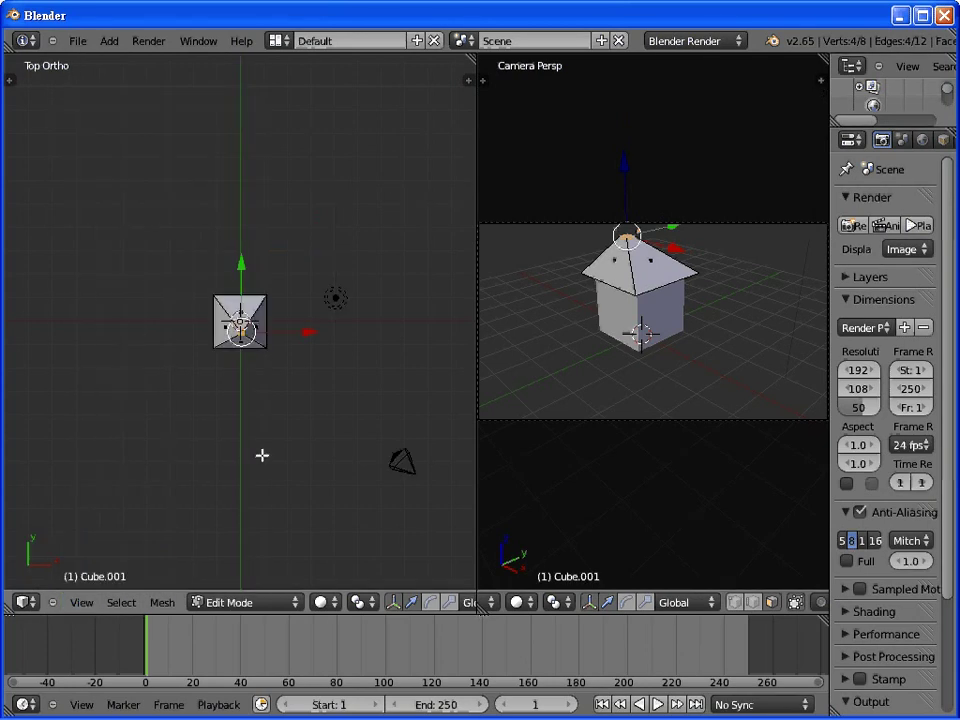
key("g")
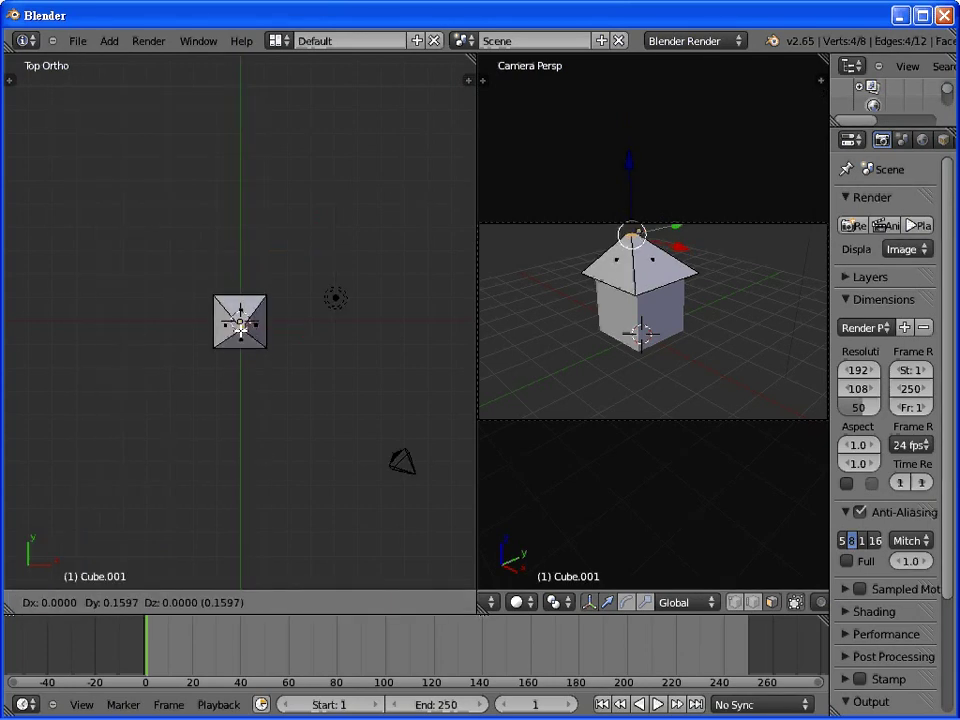
left_click(354, 355)
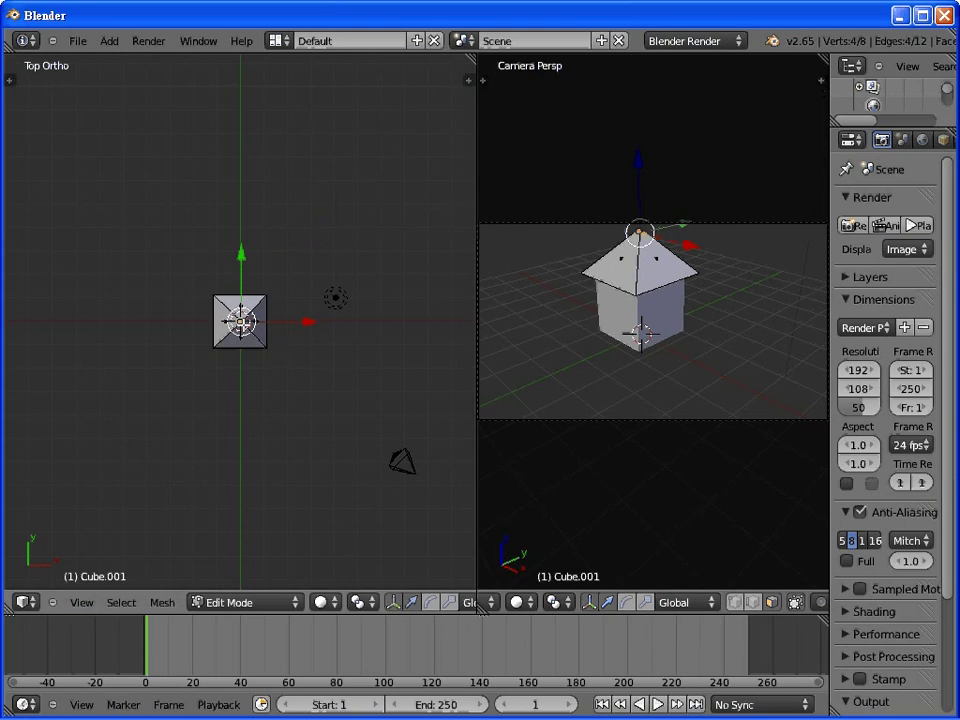
scroll(273, 352, "up", 4)
scroll(273, 352, "up", 4)
scroll(273, 352, "up", 3)
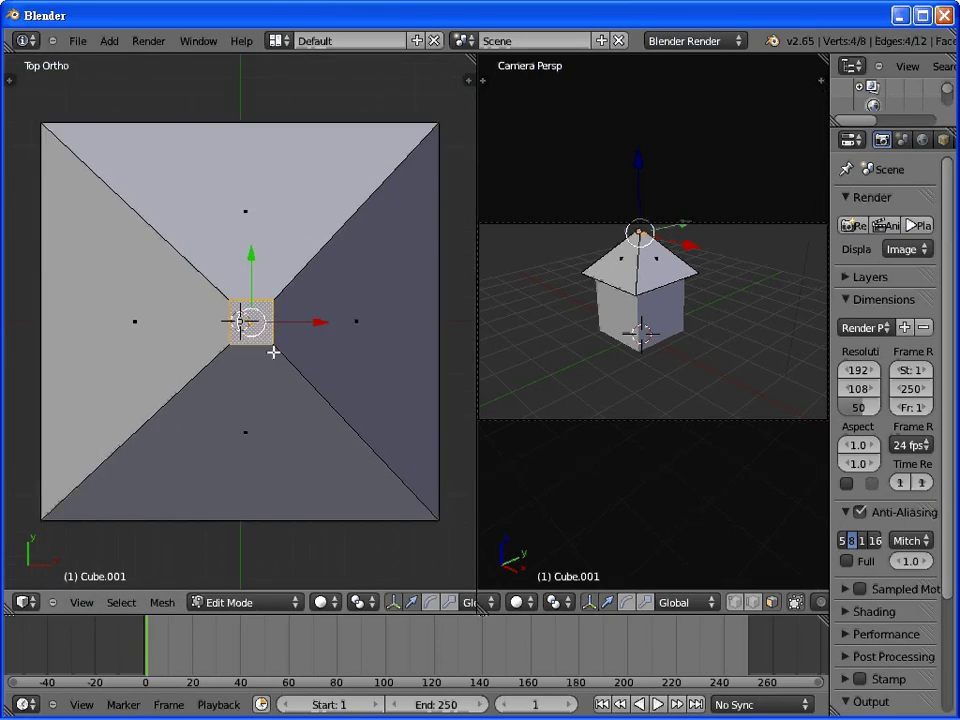
key("g")
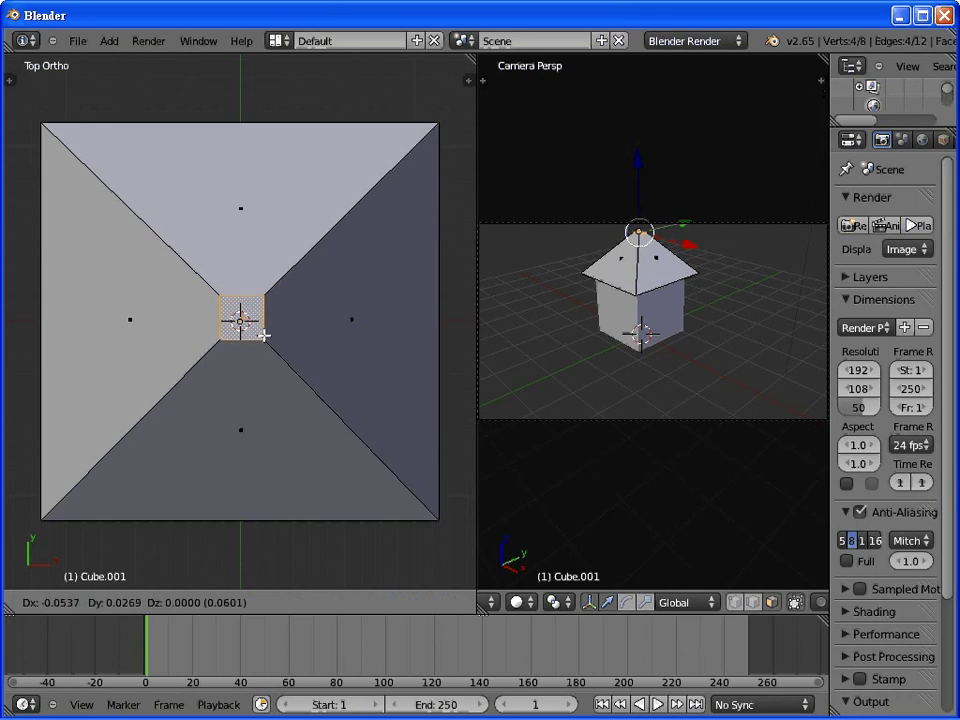
left_click(263, 335)
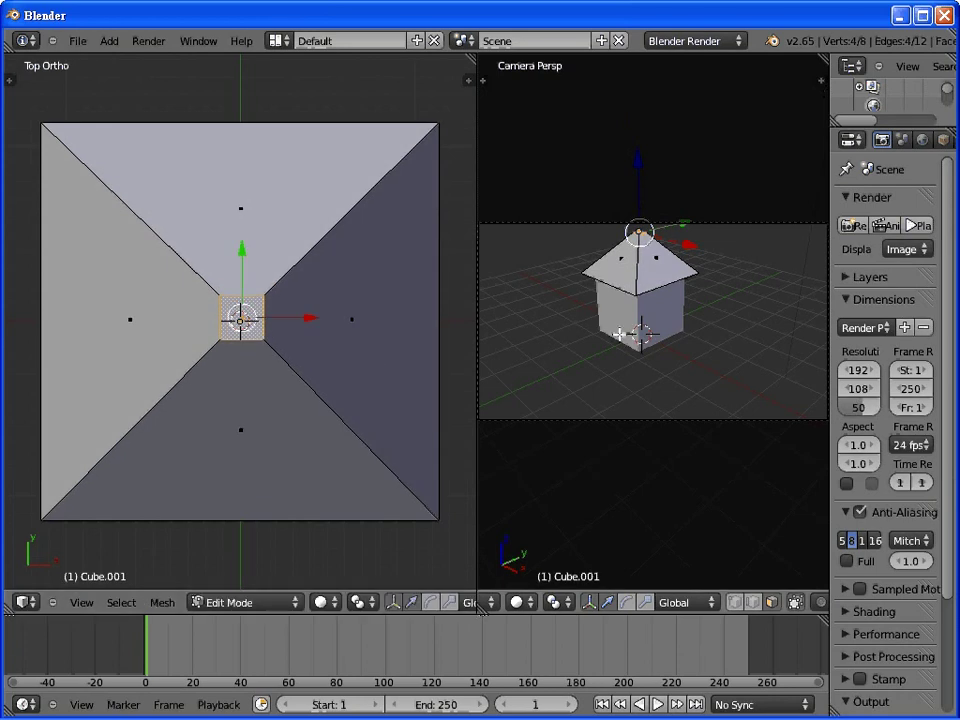
Step: Test-render the house, then enable World environment lighting with energy 0.2
key("F12")
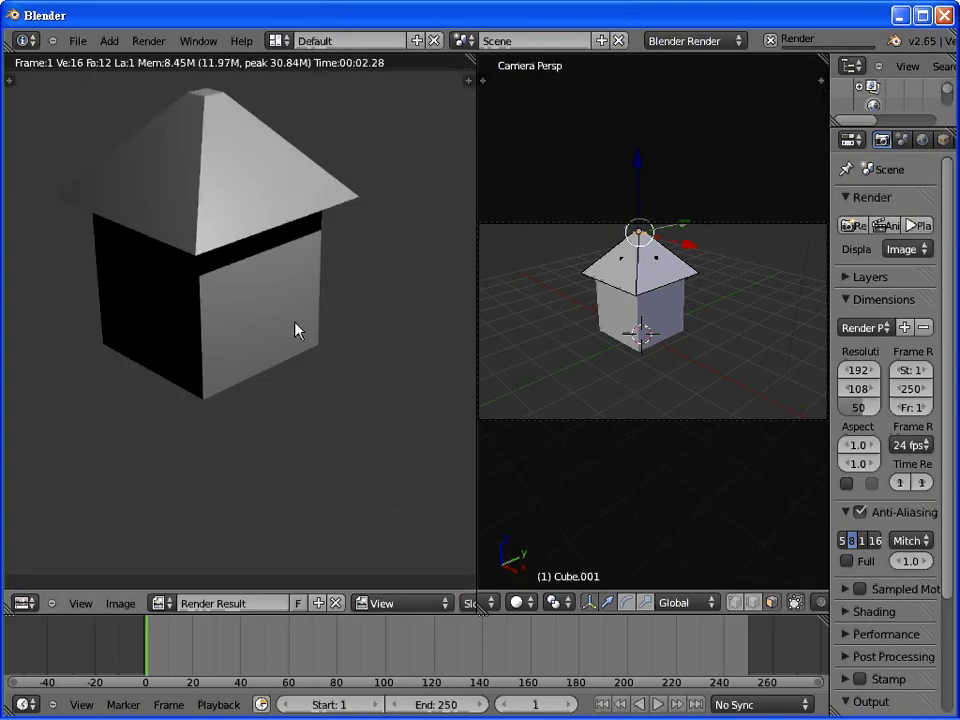
key("Escape")
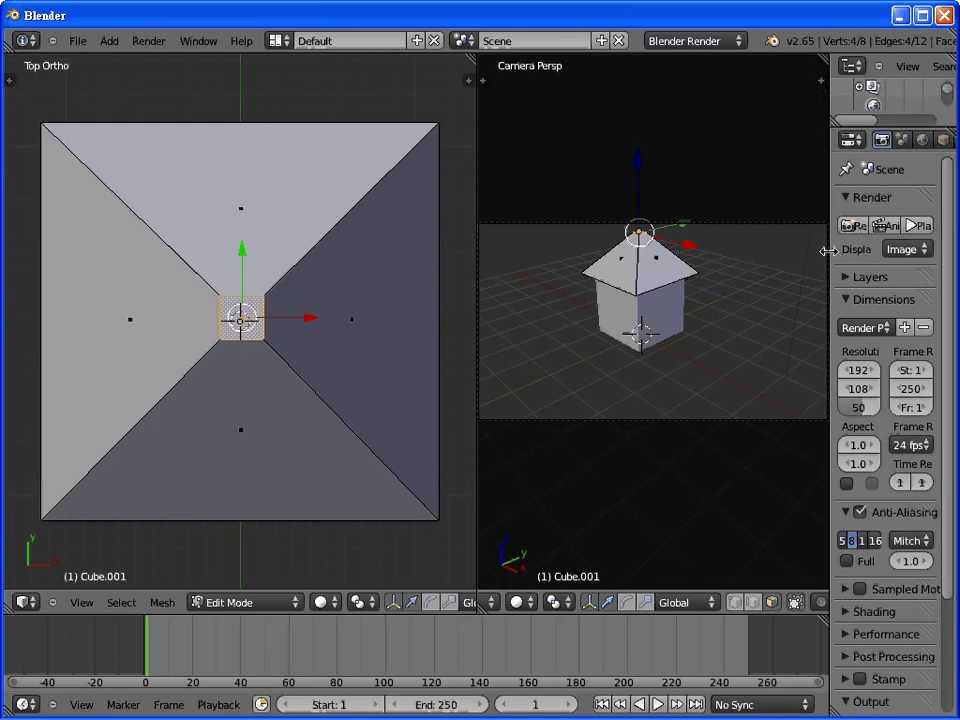
left_click_drag(830, 251, 725, 242)
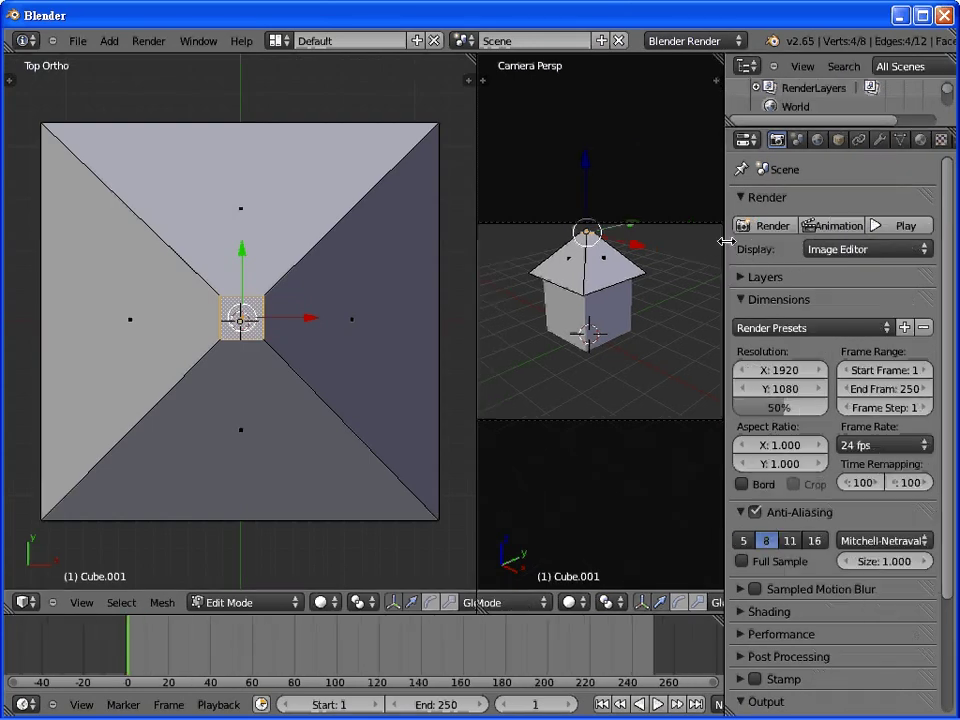
left_click(817, 140)
scroll(928, 470, "down", 3)
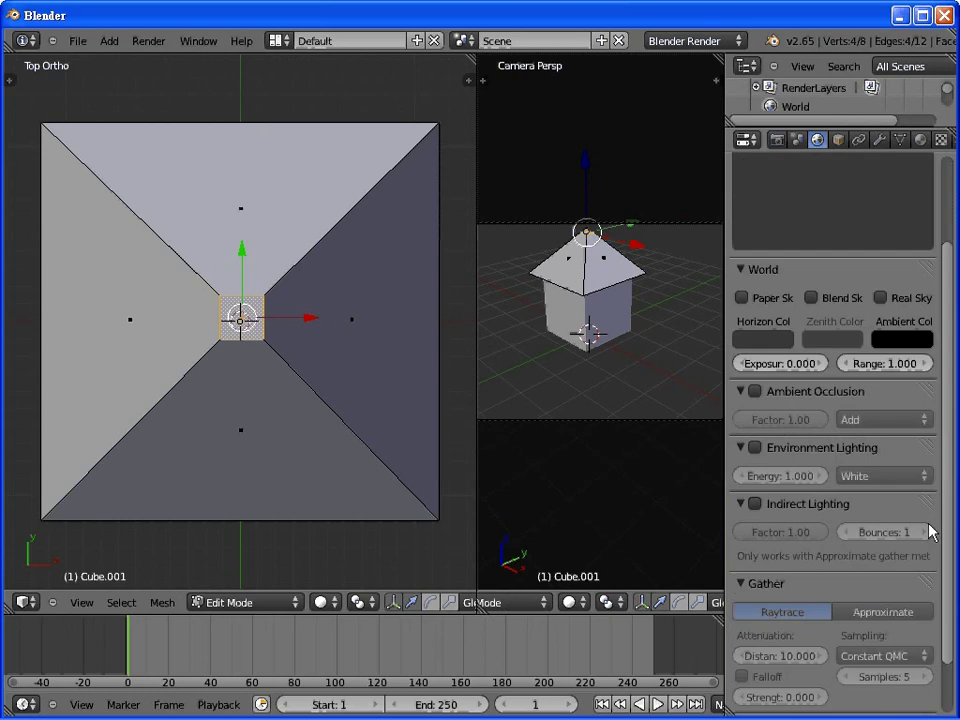
left_click(755, 448)
left_click(783, 483)
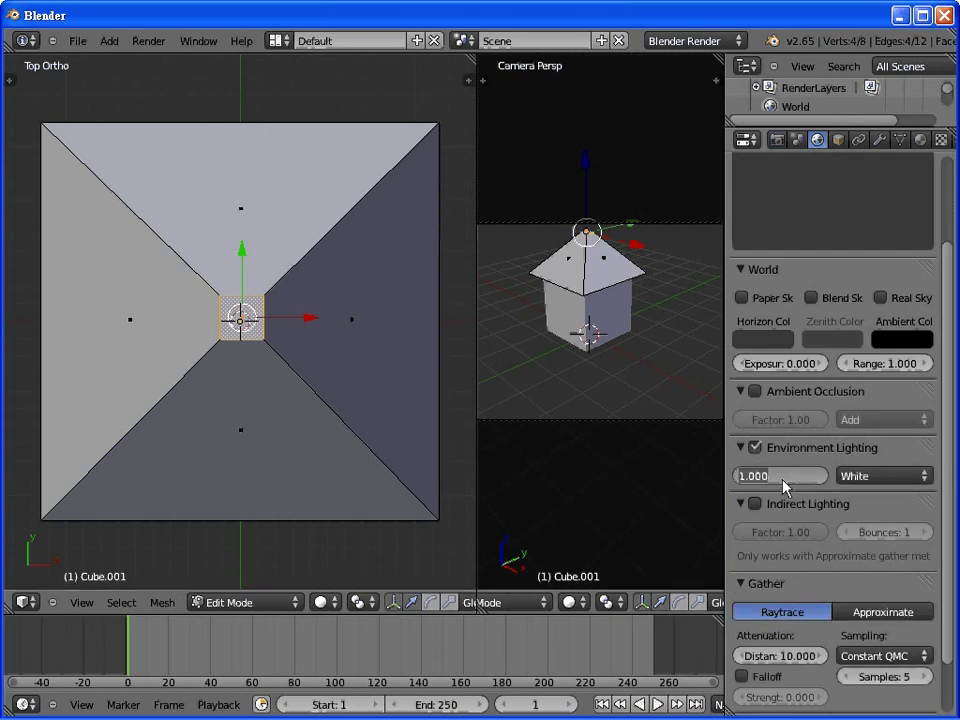
type("0.2")
key("Return")
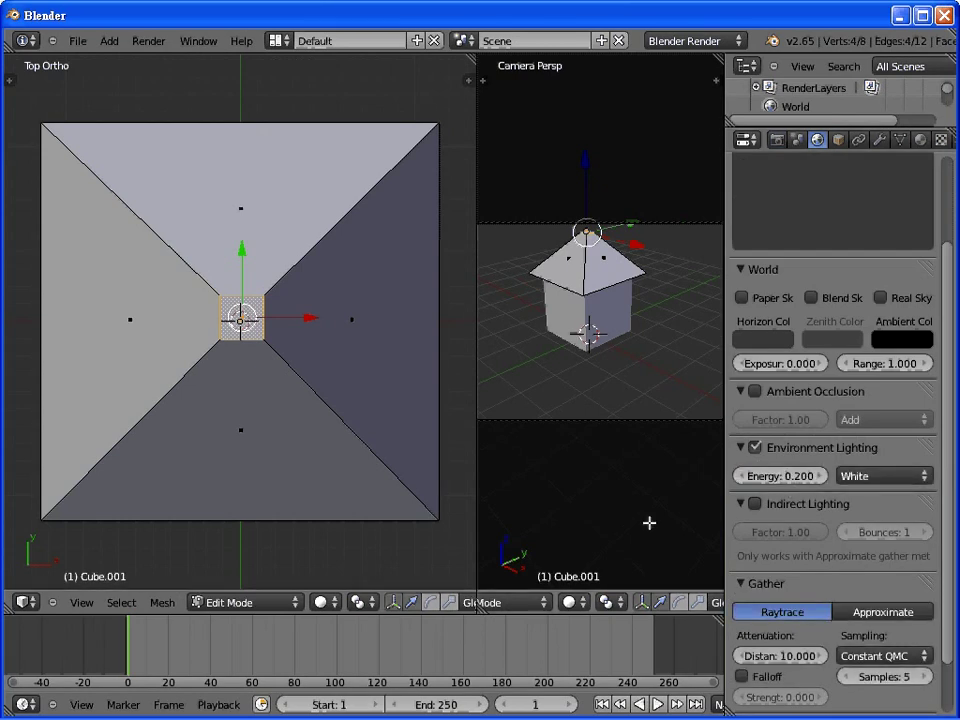
Step: Re-render with the new lighting, then take the roof back to Object Mode
left_click(281, 574)
key("F12")
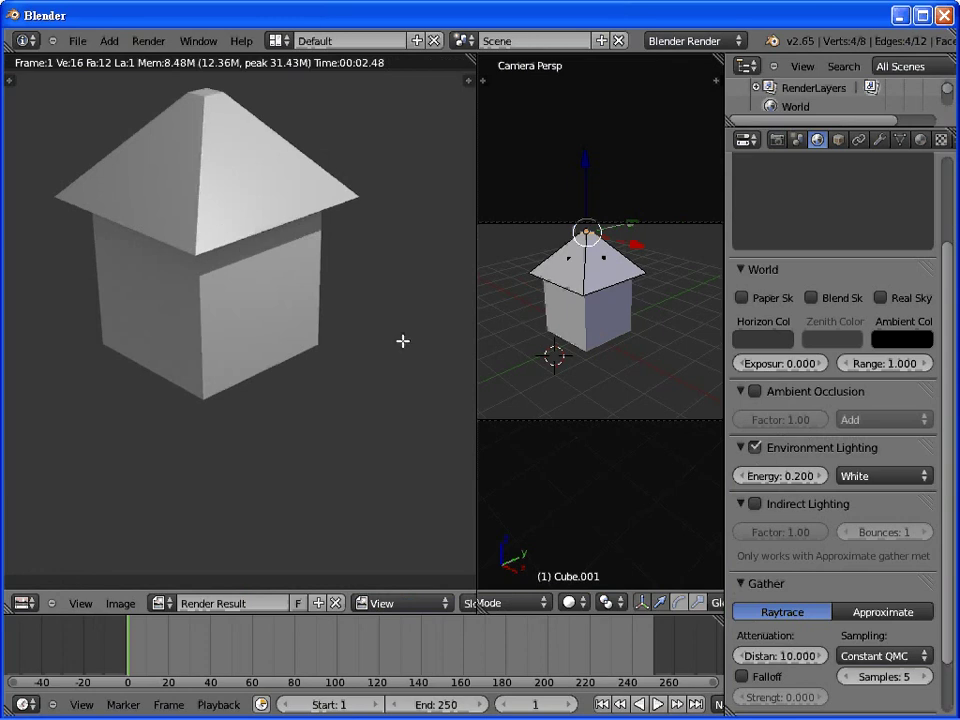
key("Escape")
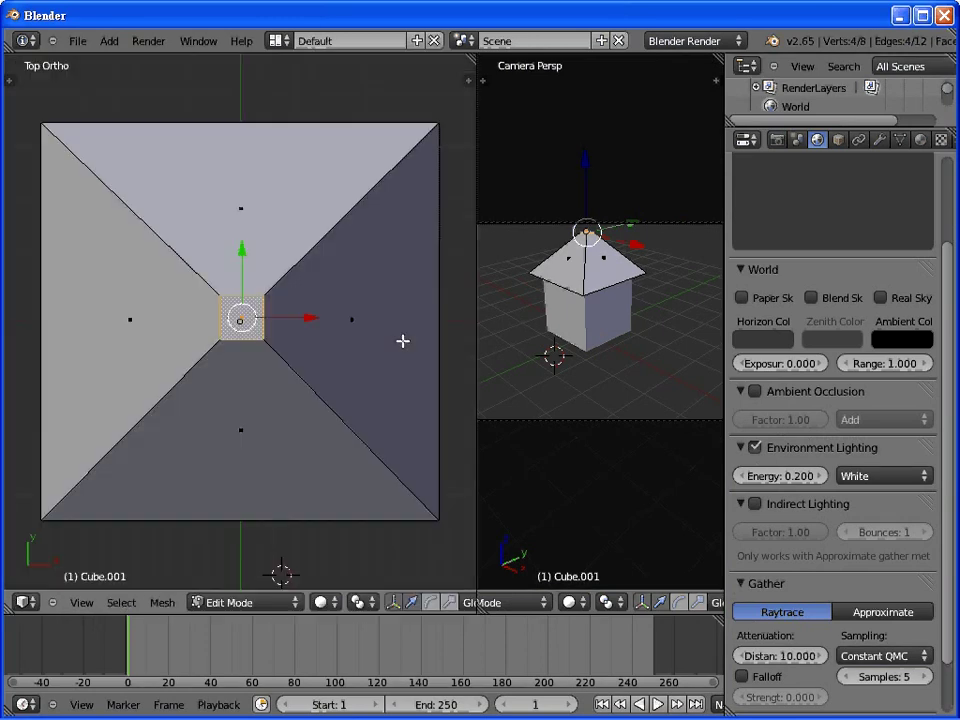
right_click(597, 271)
key("Tab")
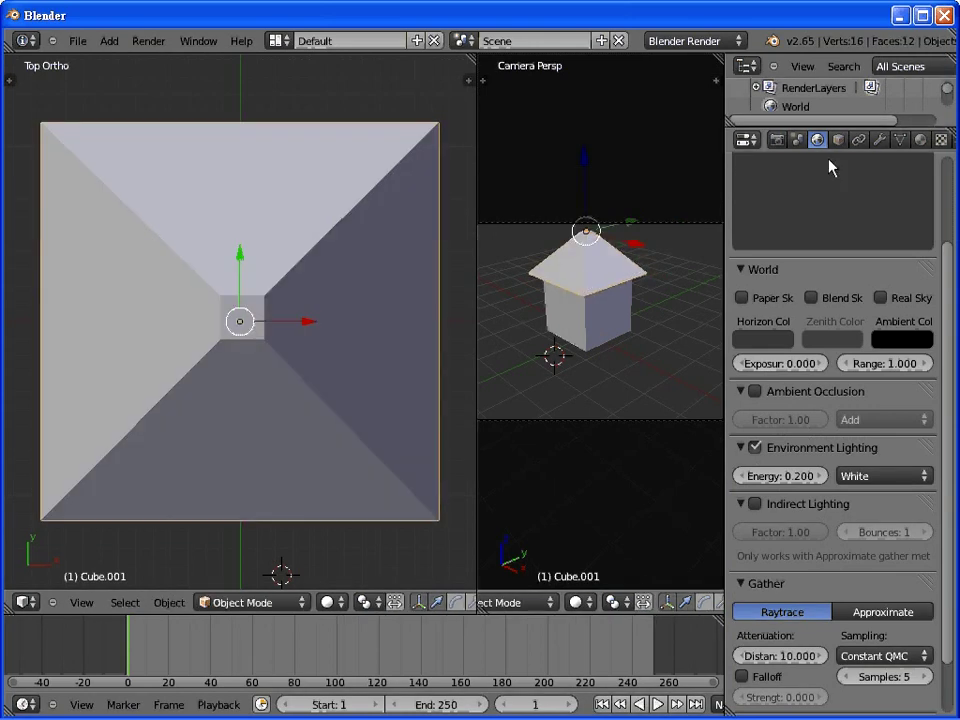
Step: Set the roof's Diffuse colour to orange (R 0.800, G 0.411, B 0.160)
left_click(920, 141)
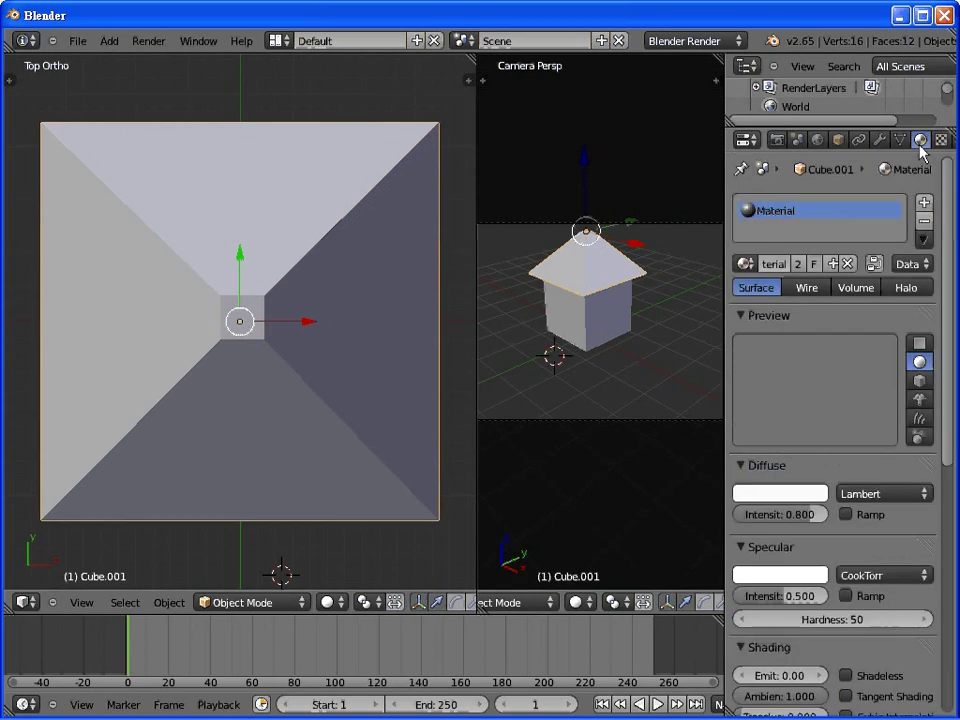
left_click(799, 496)
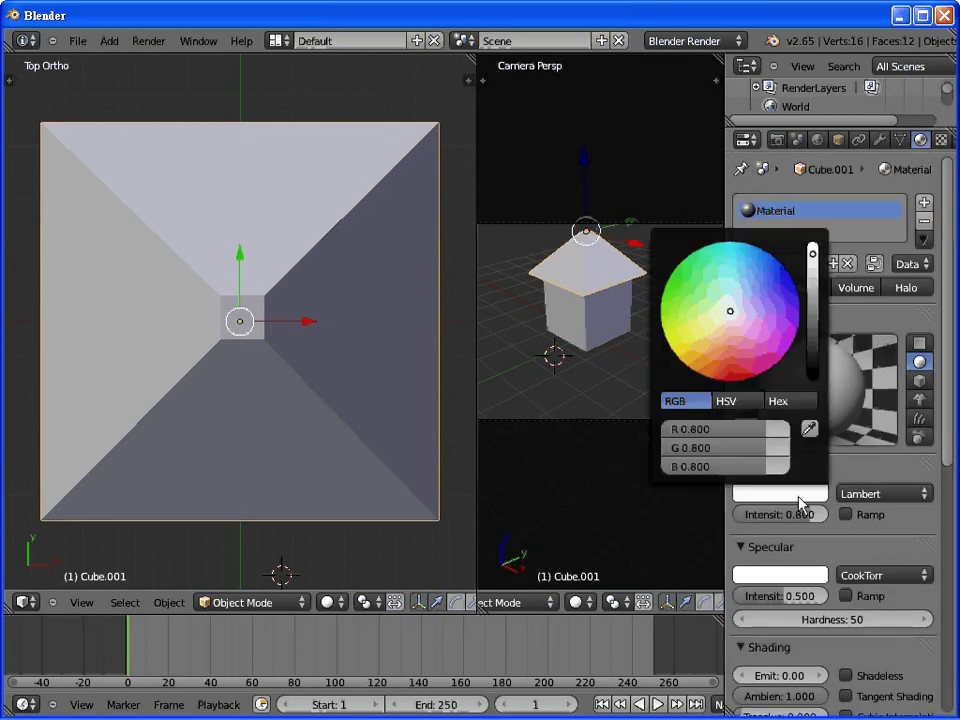
left_click(707, 361)
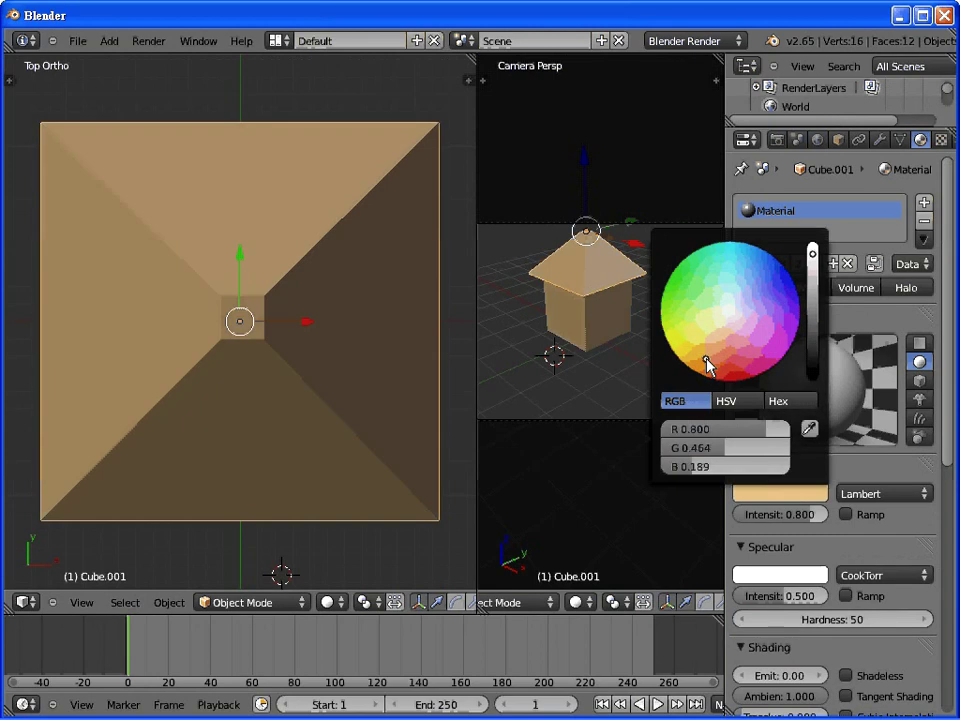
left_click(713, 366)
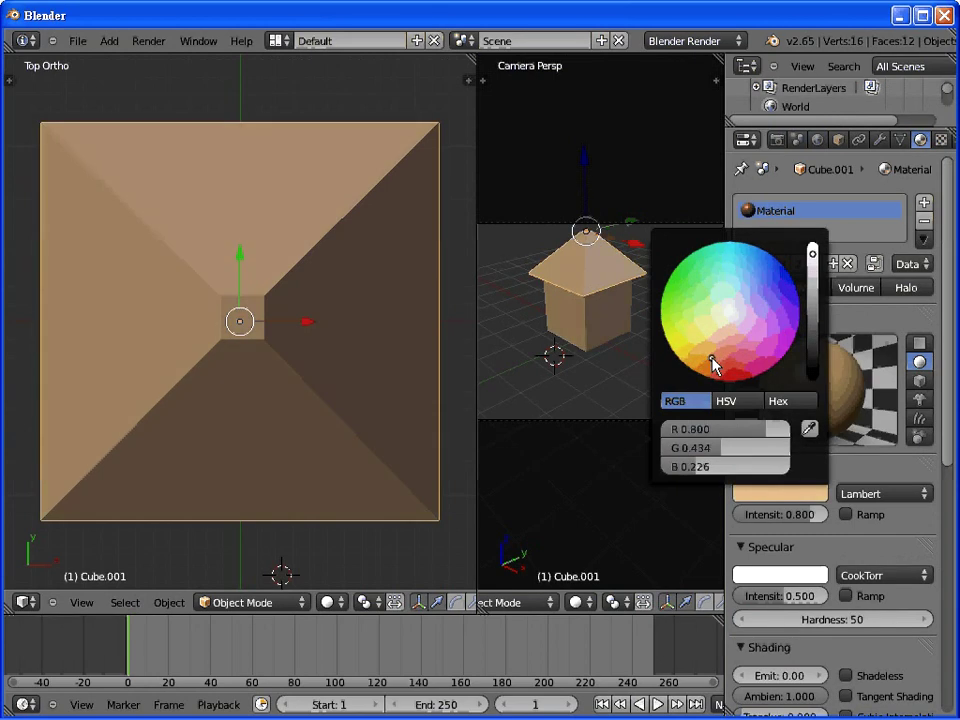
left_click(707, 368)
left_click(708, 364)
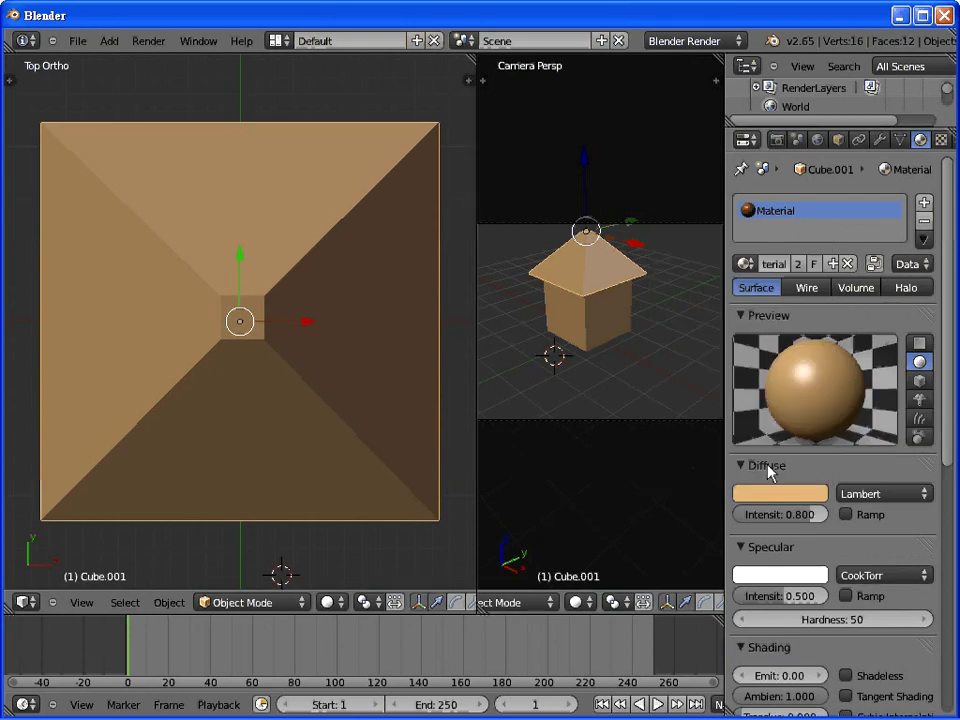
left_click(745, 264)
Step: Select the body cube and give it a new Material.001 with a light green diffuse colour
right_click(600, 332)
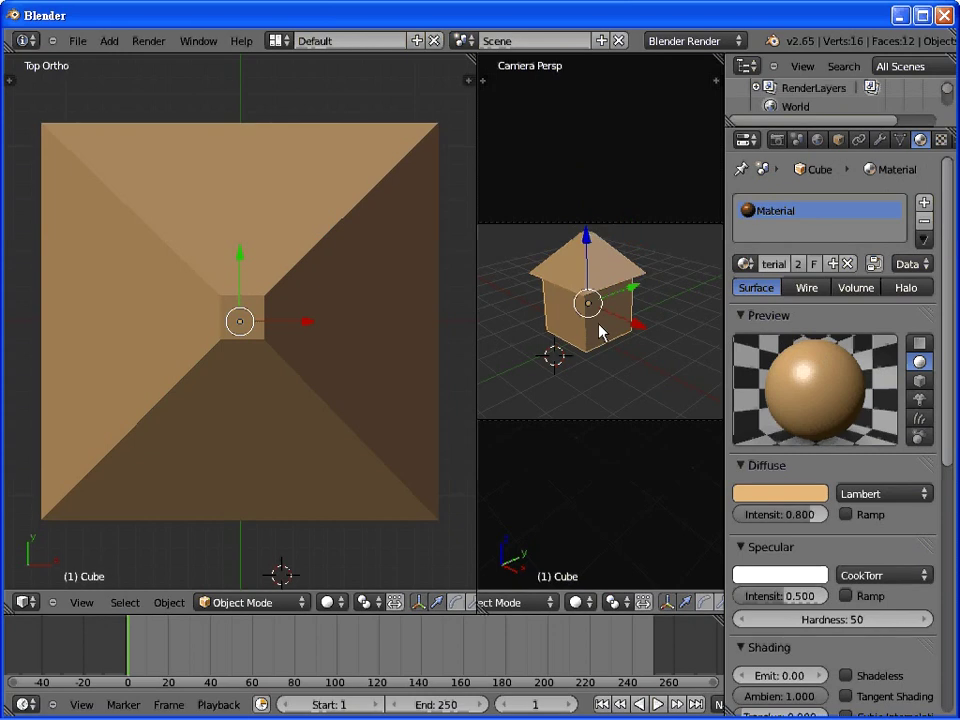
left_click(831, 264)
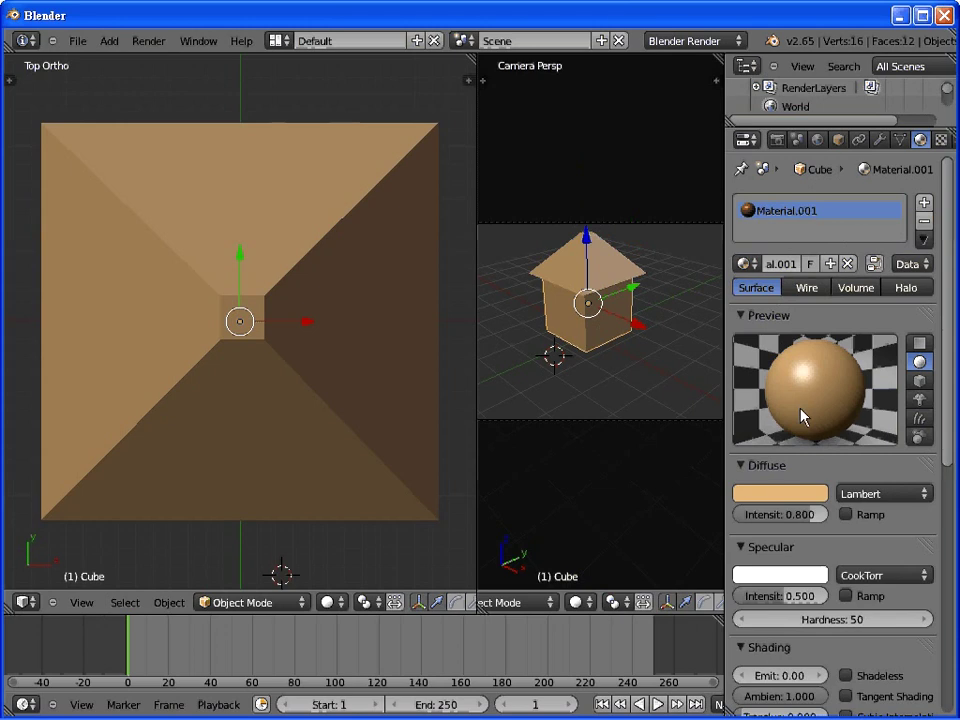
left_click(800, 493)
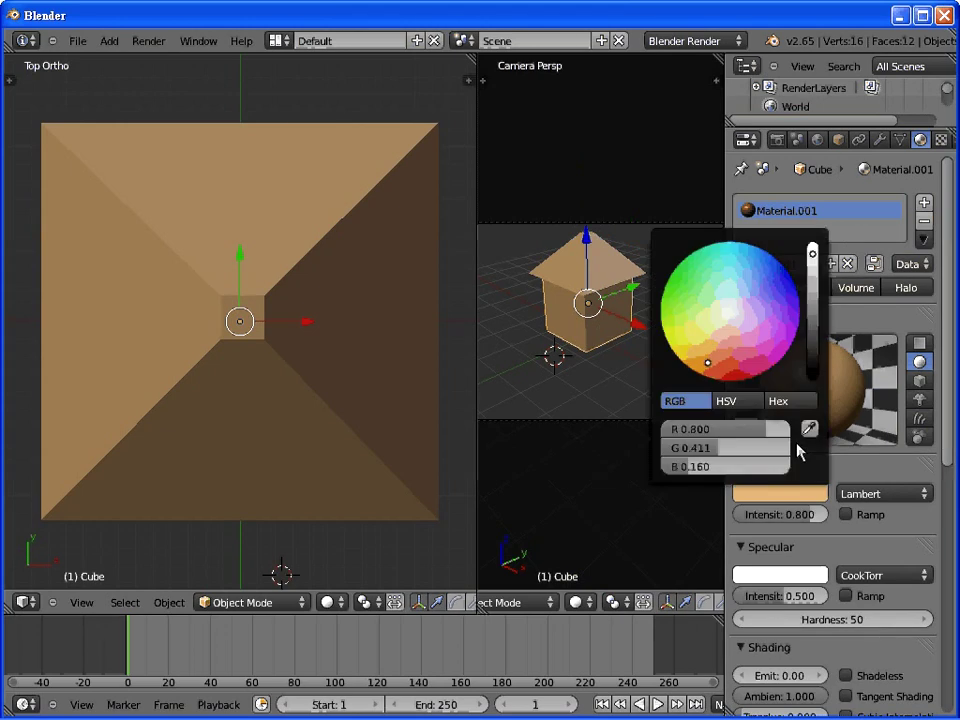
left_click(695, 294)
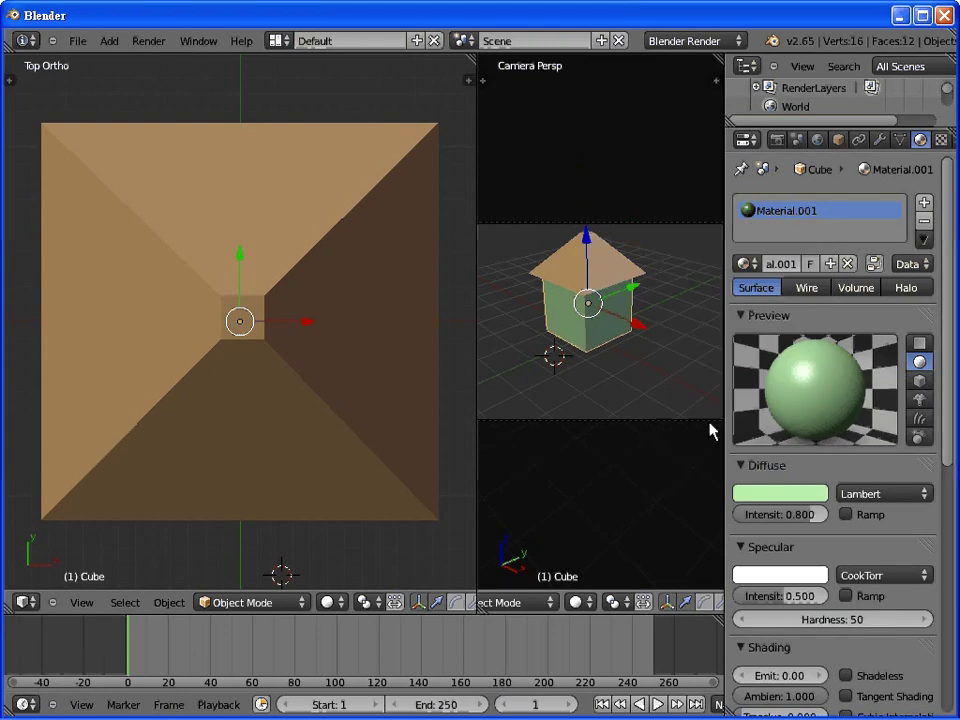
left_click(663, 392)
left_click(81, 603)
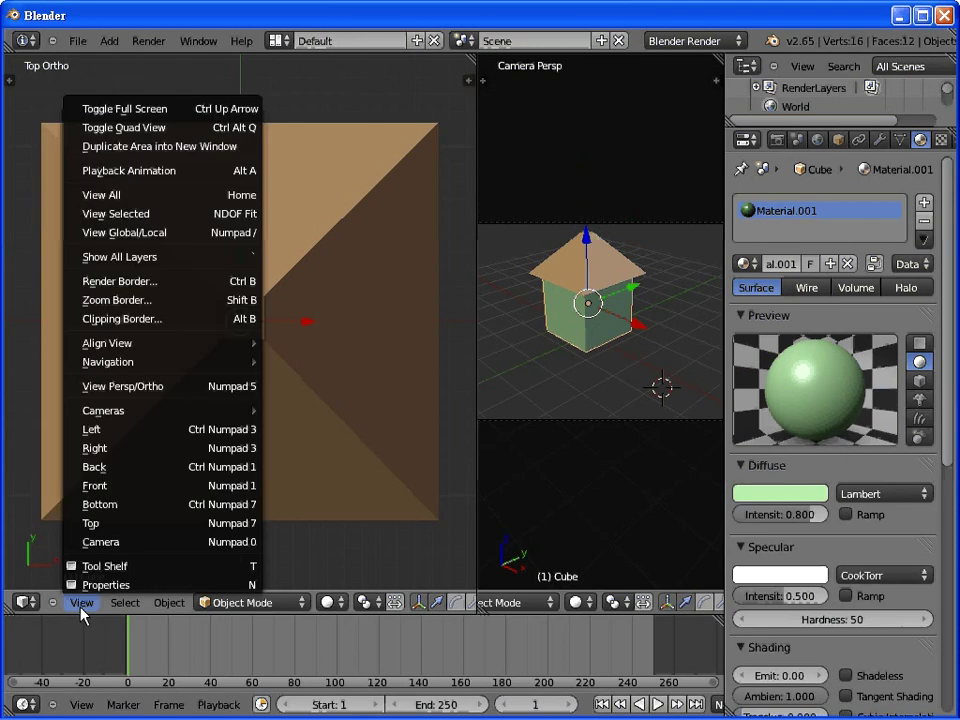
Step: Switch to the front view, then orbit to see the house from an angle
left_click(88, 487)
scroll(207, 514, "down", 3)
scroll(236, 456, "down", 6)
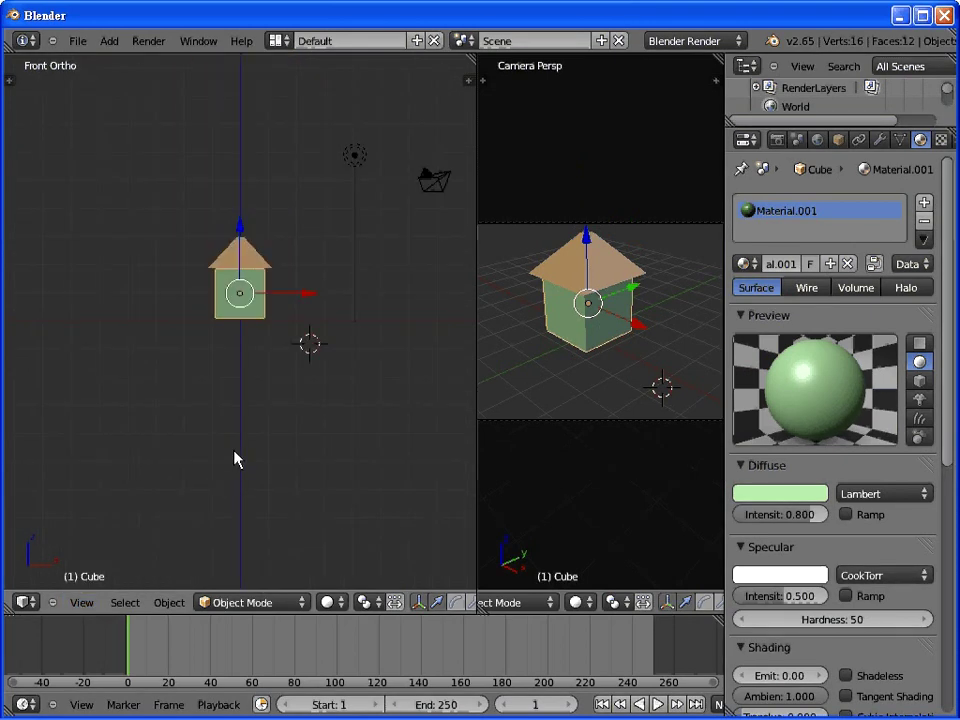
scroll(265, 428, "up", 1)
mouse_move(265, 428)
middle_mouse_down()
mouse_move(208, 444)
mouse_move(165, 477)
mouse_move(294, 476)
mouse_move(266, 476)
mouse_move(282, 480)
middle_mouse_up()
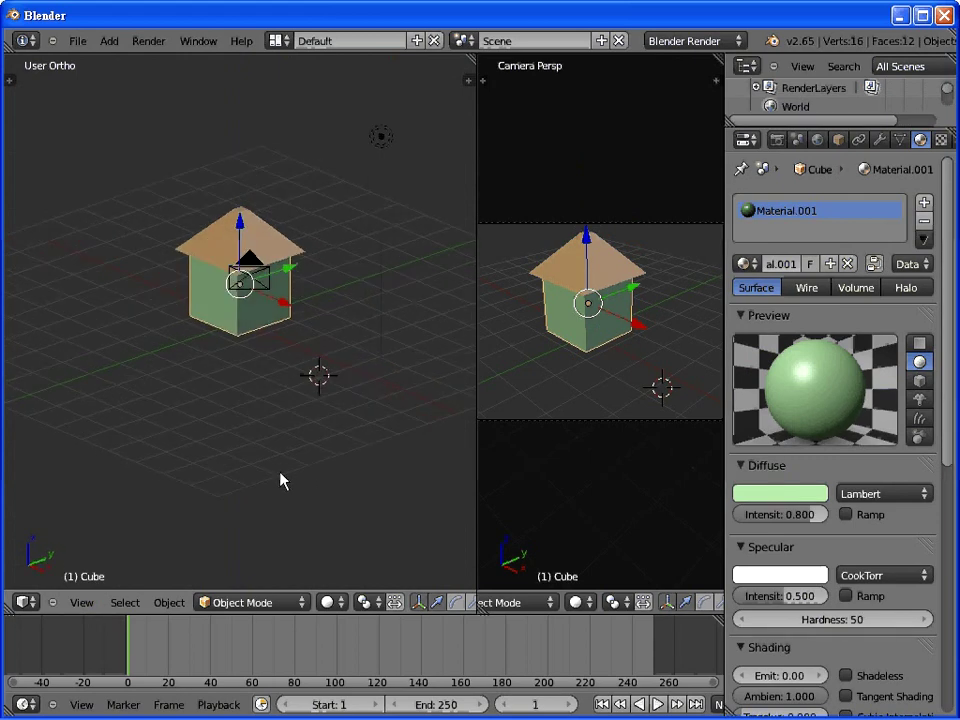
Step: Render the scene with F12 and zoom the Render Result to check the colours
key("F12")
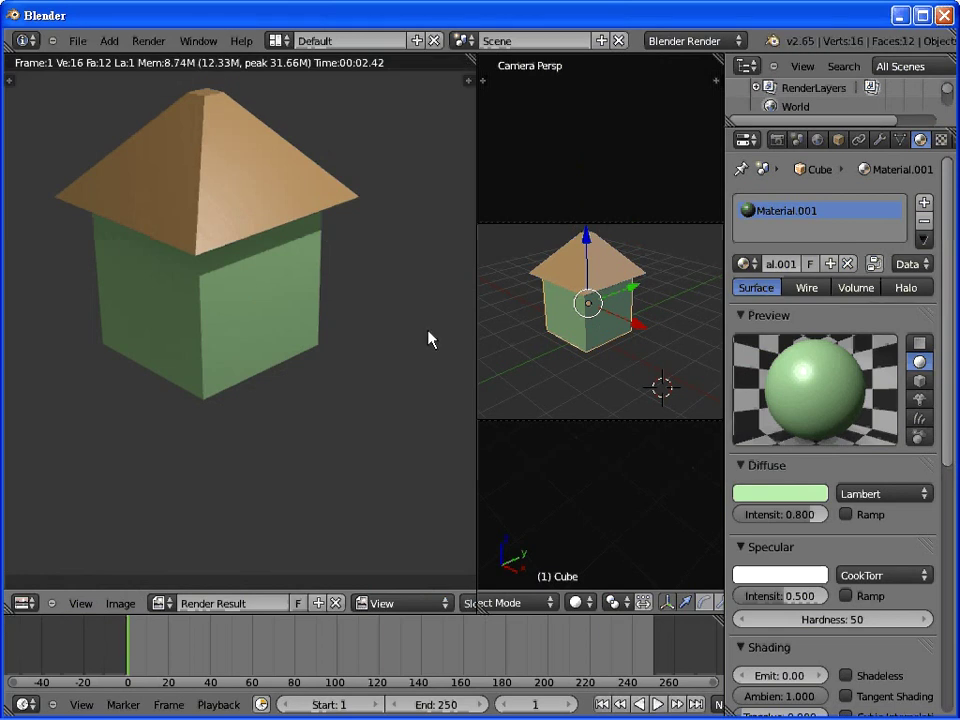
scroll(409, 395, "up", 1)
scroll(409, 395, "down", 4)
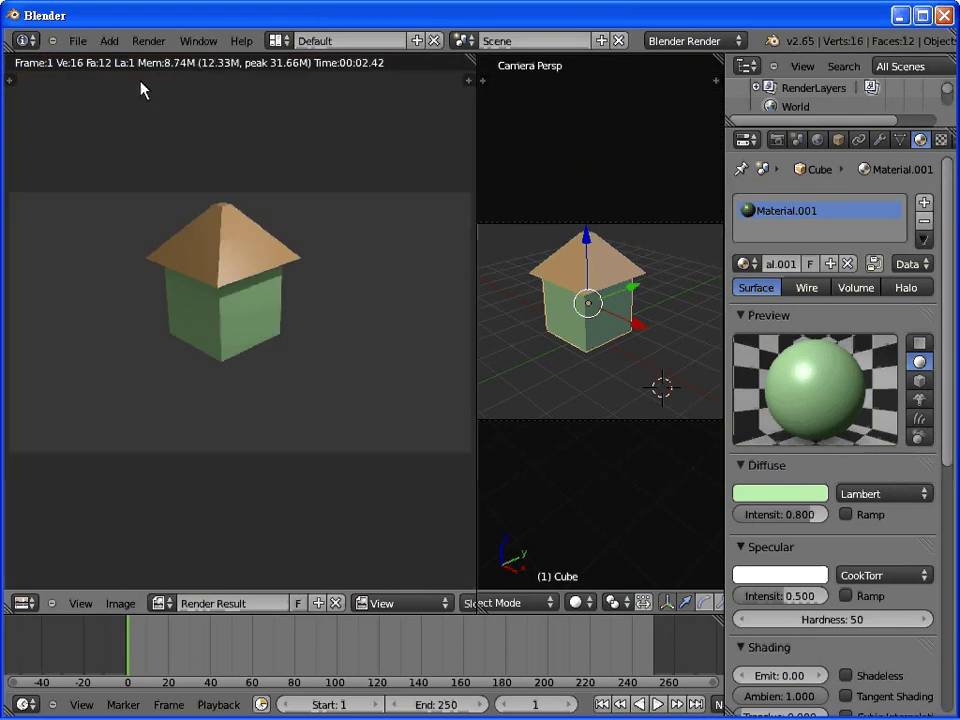
left_click(77, 40)
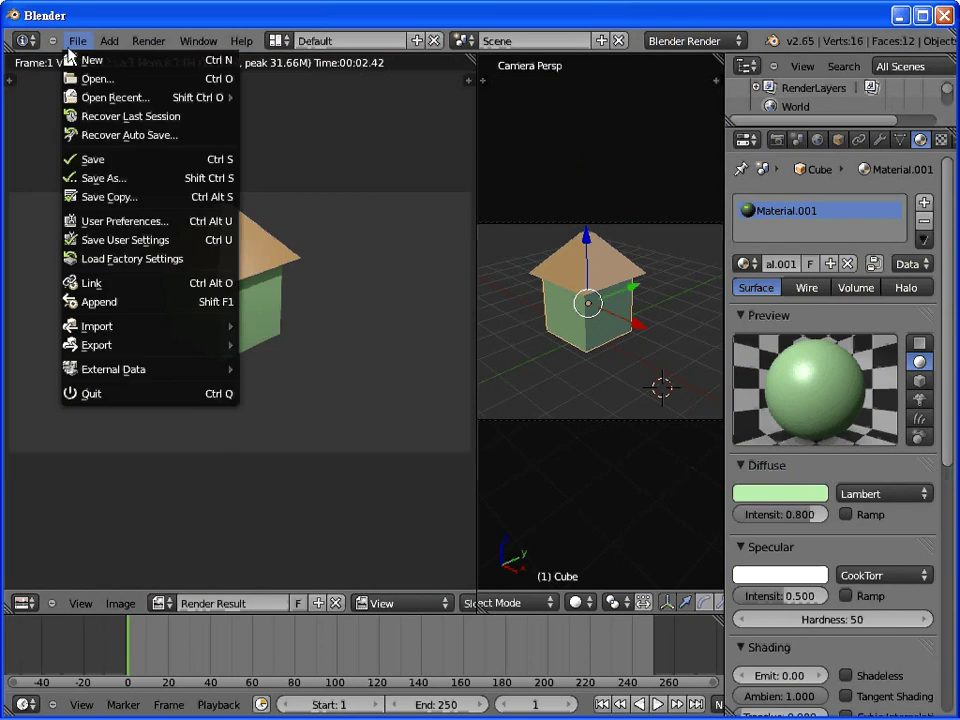
Step: In the save dialog, create a new folder named Model under D:\ccc\Blender and enter it
left_click(115, 161)
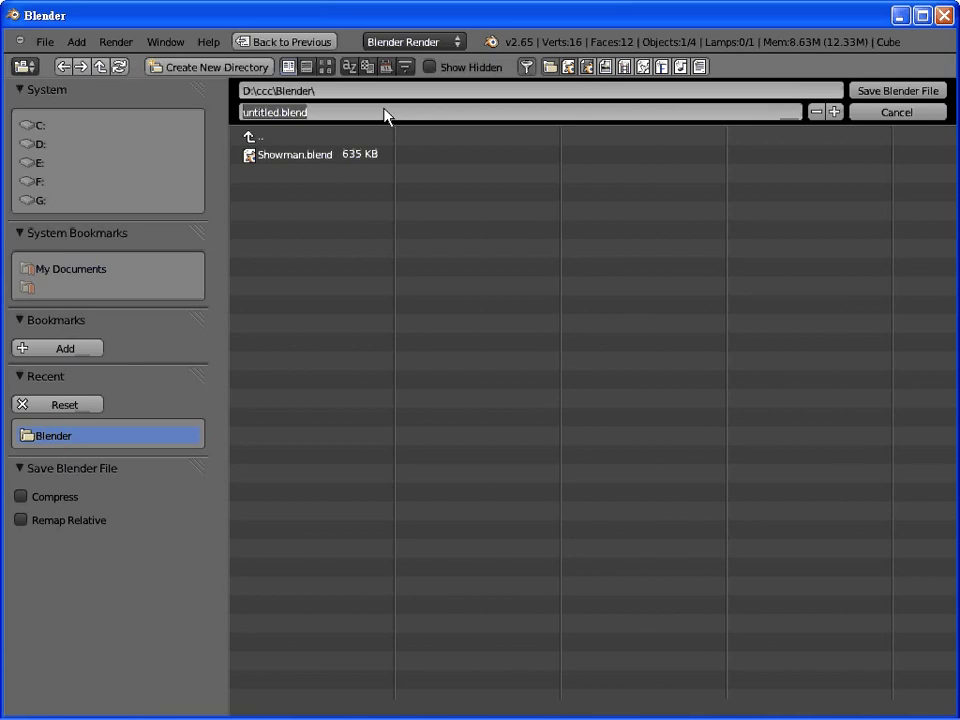
key("Return")
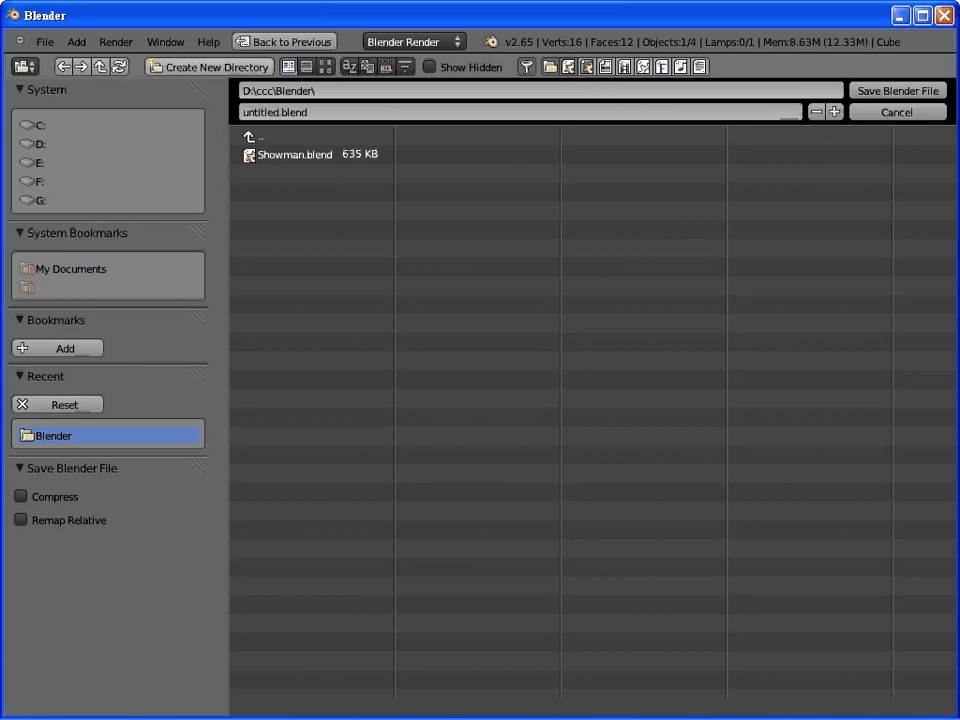
key("i")
left_click(191, 78)
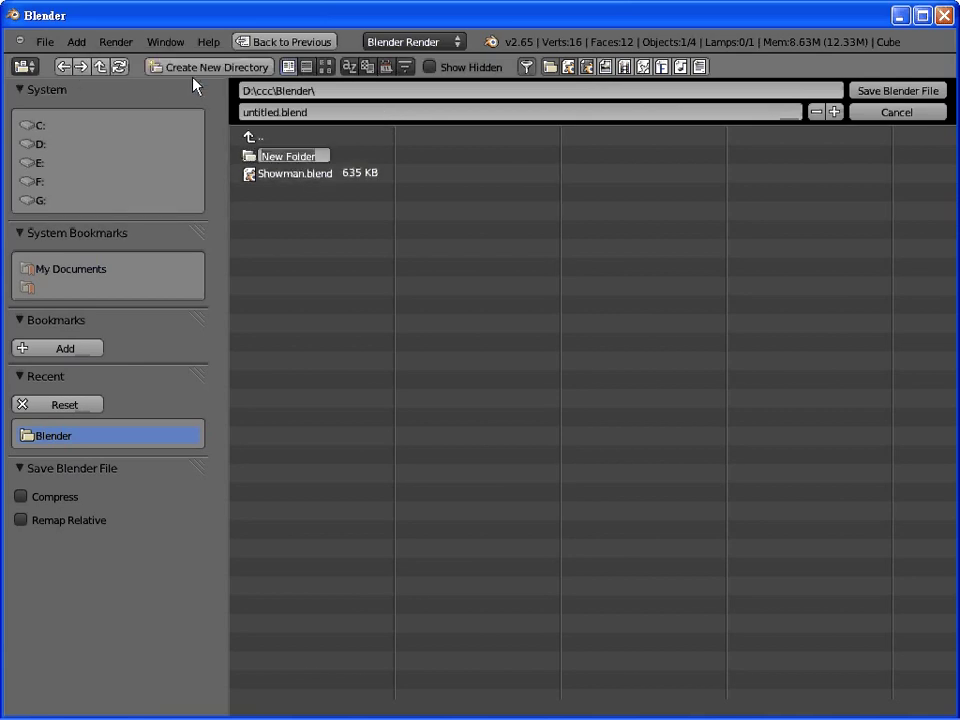
key("BackSpace")
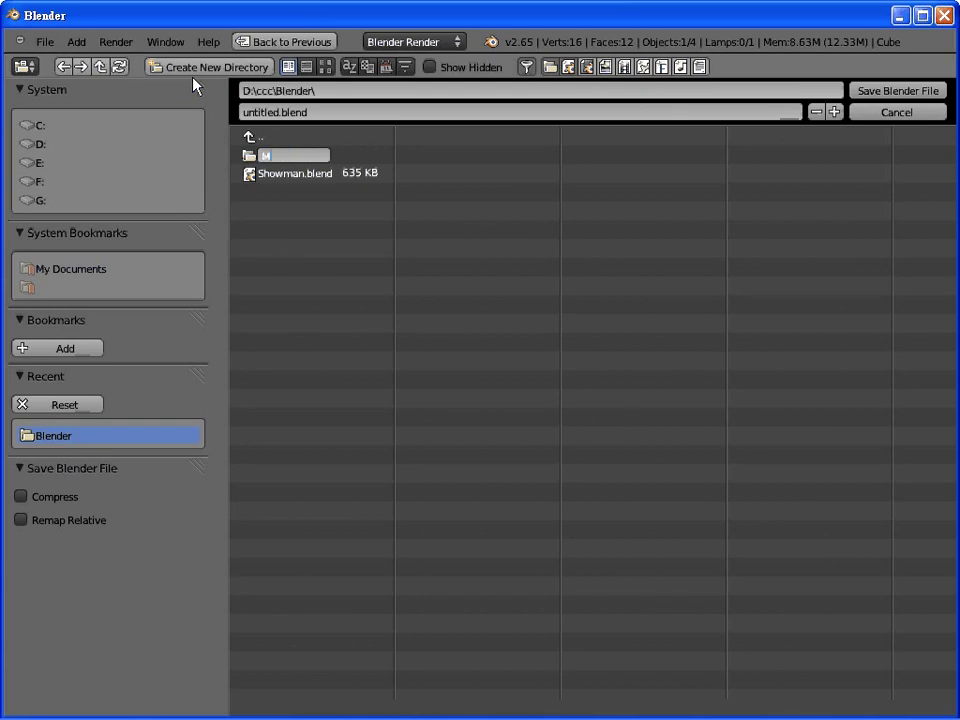
type("Model")
key("Return")
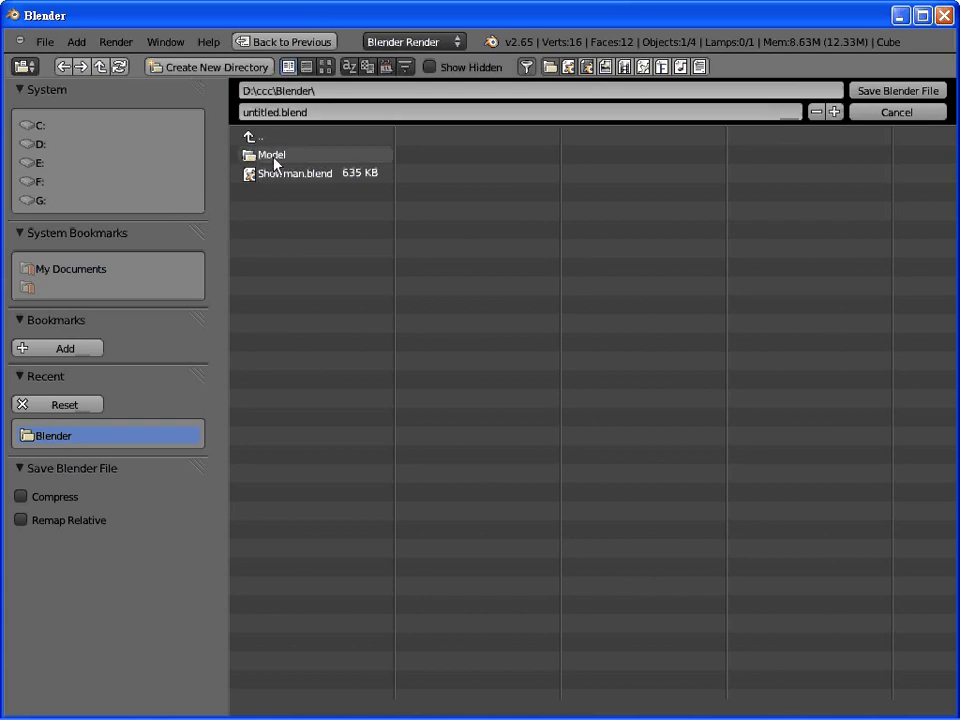
left_click(258, 157)
Step: Name the file ThaiHouse.blend and save it into the Model folder
left_click(287, 118)
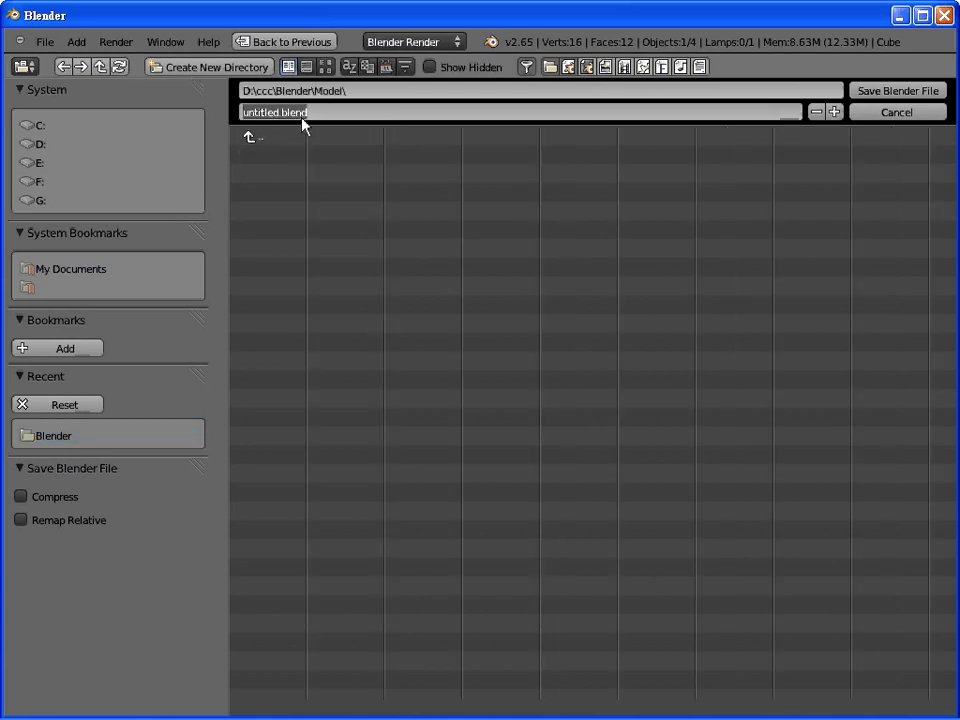
key("Home")
key("Delete")
key("Delete")
key("Delete")
key("Delete")
key("Delete")
key("Delete")
key("Delete")
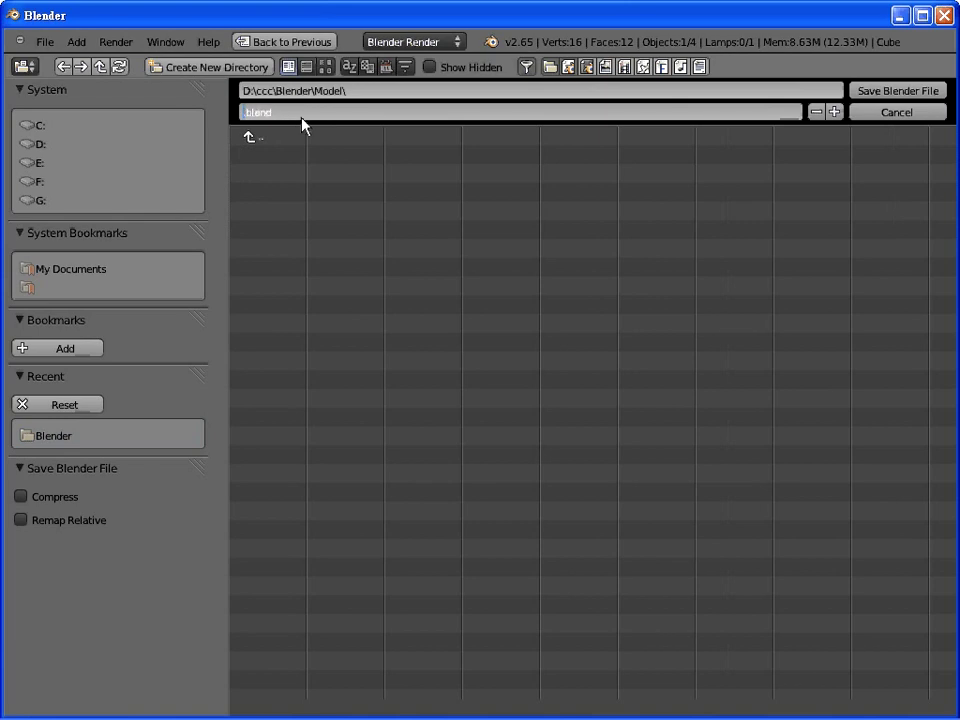
type("Th")
type("aiH")
type("ouse.")
key("Return")
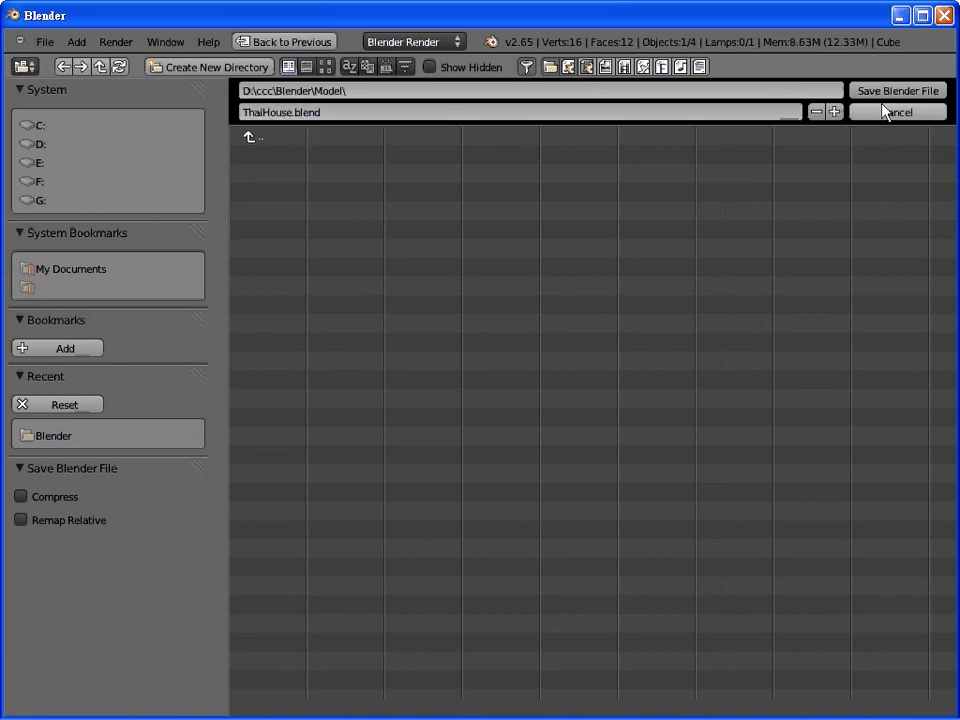
left_click(884, 91)
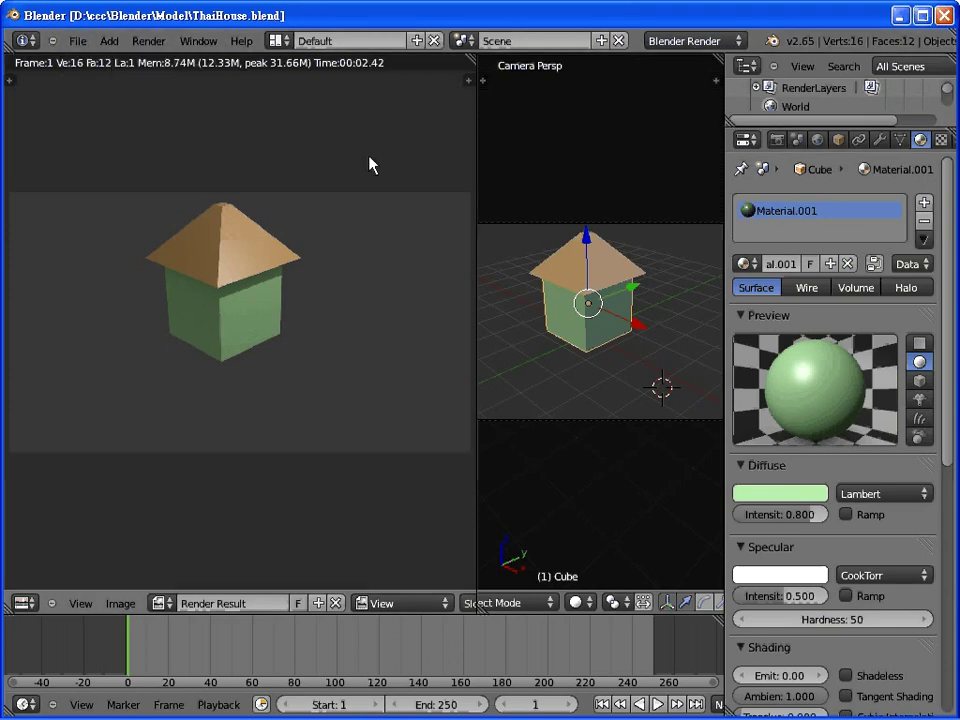
Step: Close Blender to return to the 練習：建一個房子 slide in PowerPoint
left_click(944, 16)
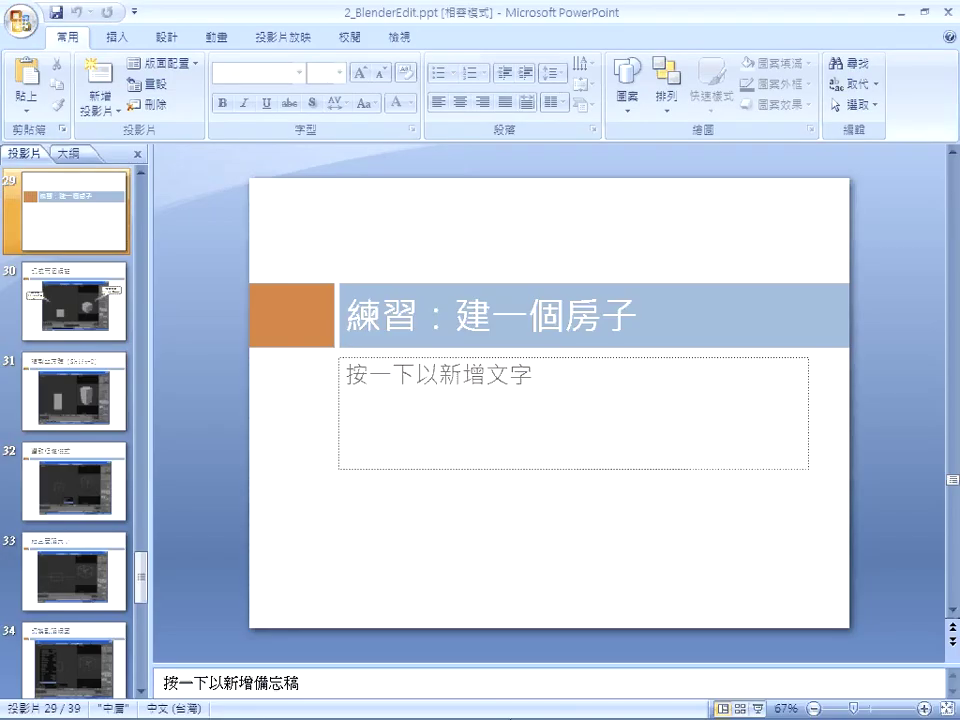